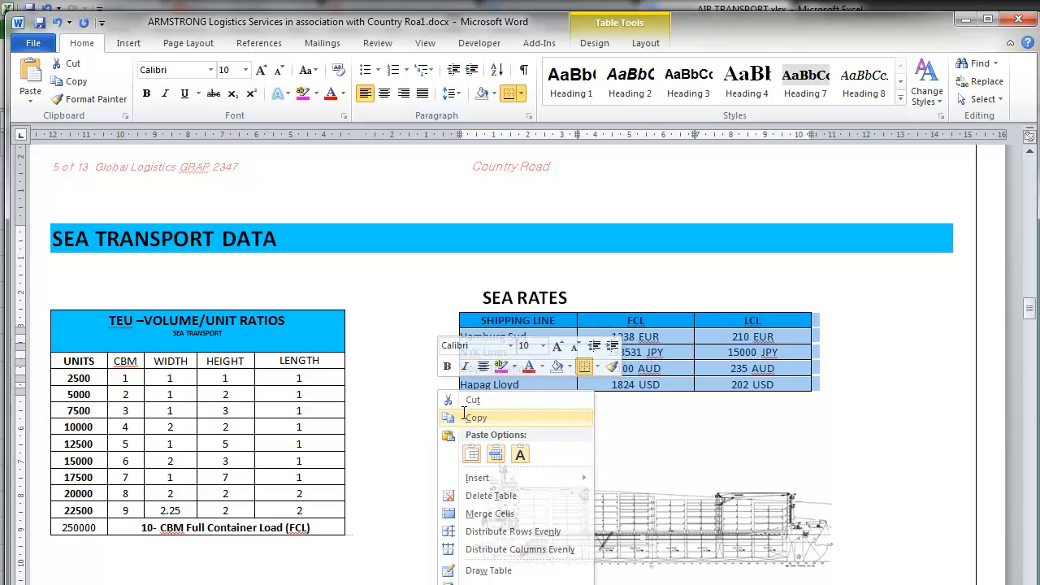
# - Switch to the AIR TRANSPORT.xlsx workbook in Excel and paste the copied sea rates table at C23, keeping its source formatting
pyautogui.hotkey('alt', 'Tab')
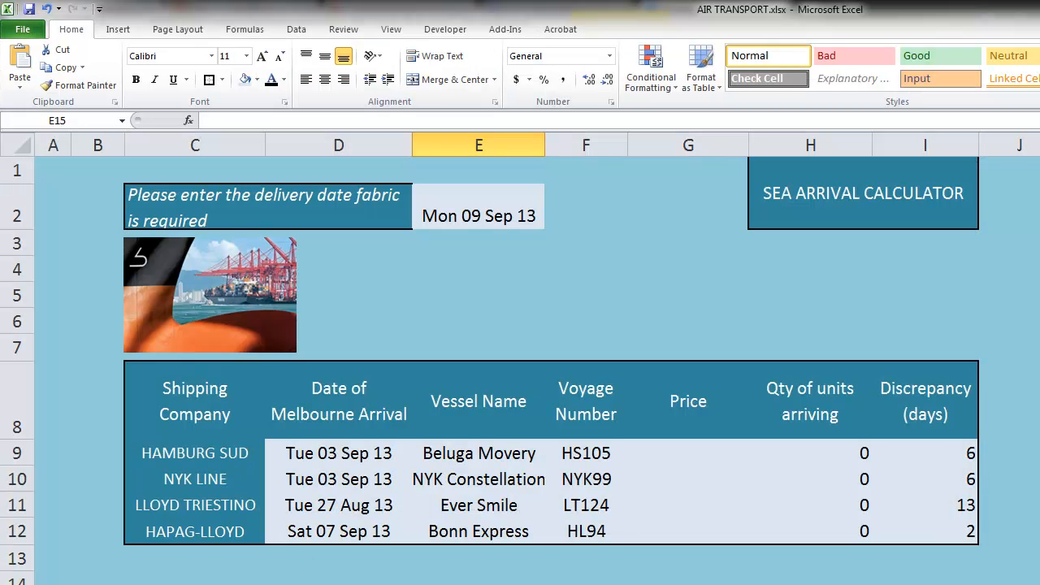
pyautogui.scroll(-2, 356, 344)
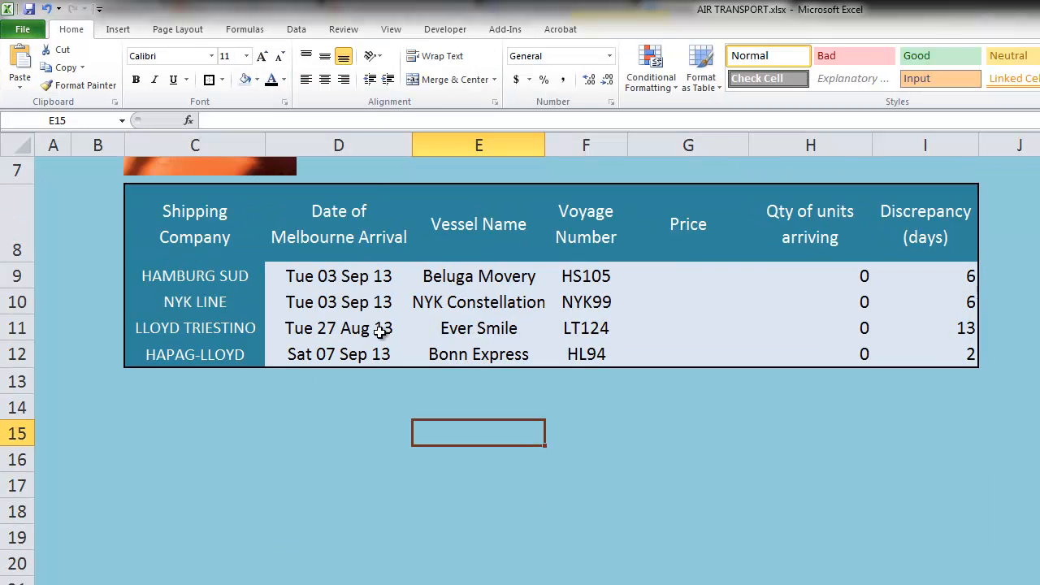
pyautogui.scroll(-2, 379, 332)
pyautogui.scroll(-2, 379, 332)
pyautogui.click(234, 284)
pyautogui.rightClick(235, 283)
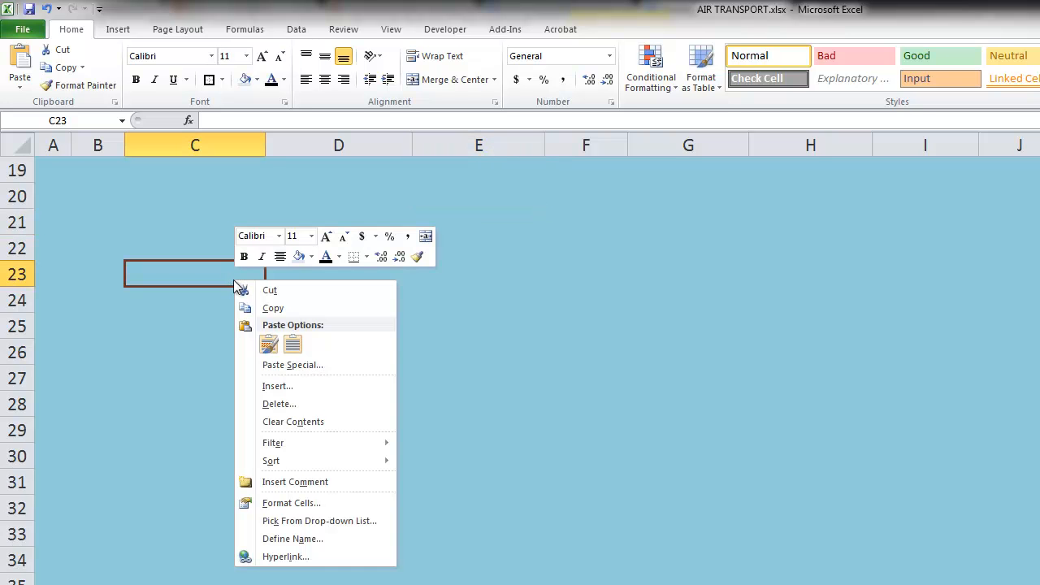
pyautogui.click(269, 344)
pyautogui.click(617, 417)
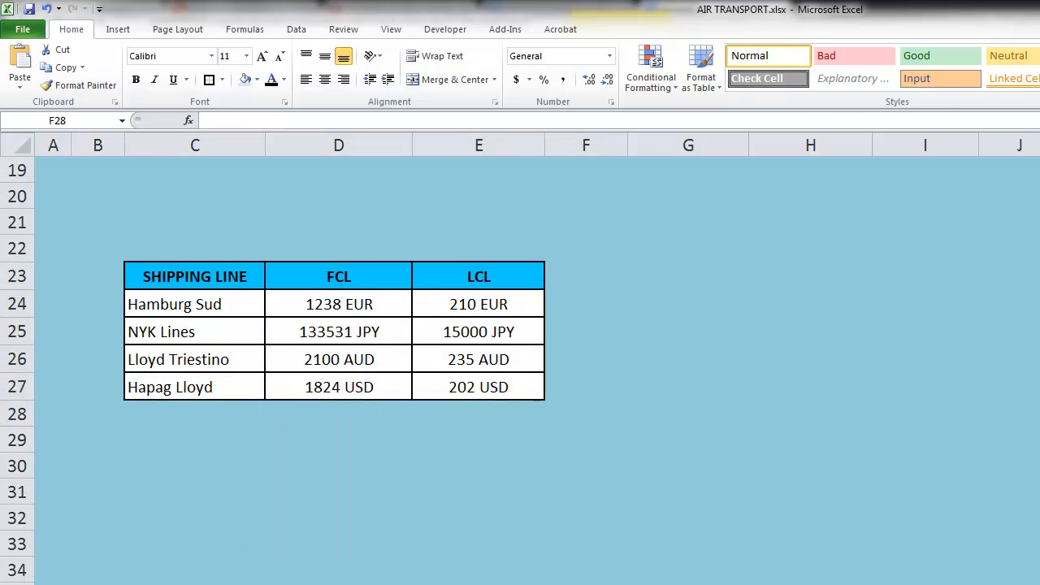
# - Switch to the Word document and copy the whole TEU –Volume/Unit Ratios table
pyautogui.hotkey('alt', 'Tab')
pyautogui.click(163, 377)
pyautogui.click(38, 331)
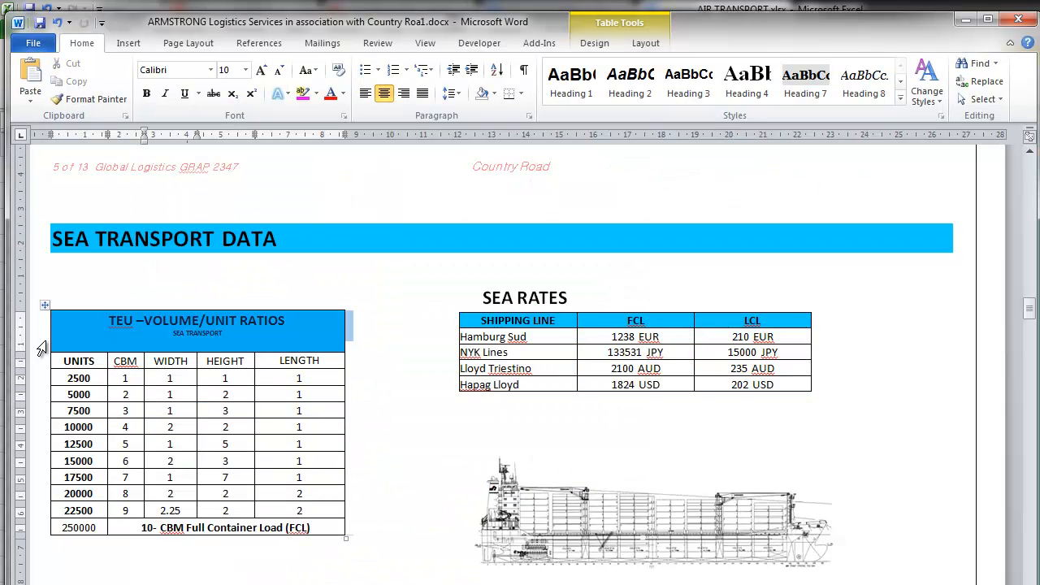
pyautogui.moveTo(37, 331); pyautogui.dragTo(70, 529)
pyautogui.rightClick(69, 525)
pyautogui.click(107, 550)
# - Return to the Excel workbook and paste the TEU table at C29, below the shipping rates, keeping its source formatting
pyautogui.hotkey('alt', 'Tab')
pyautogui.click(165, 447)
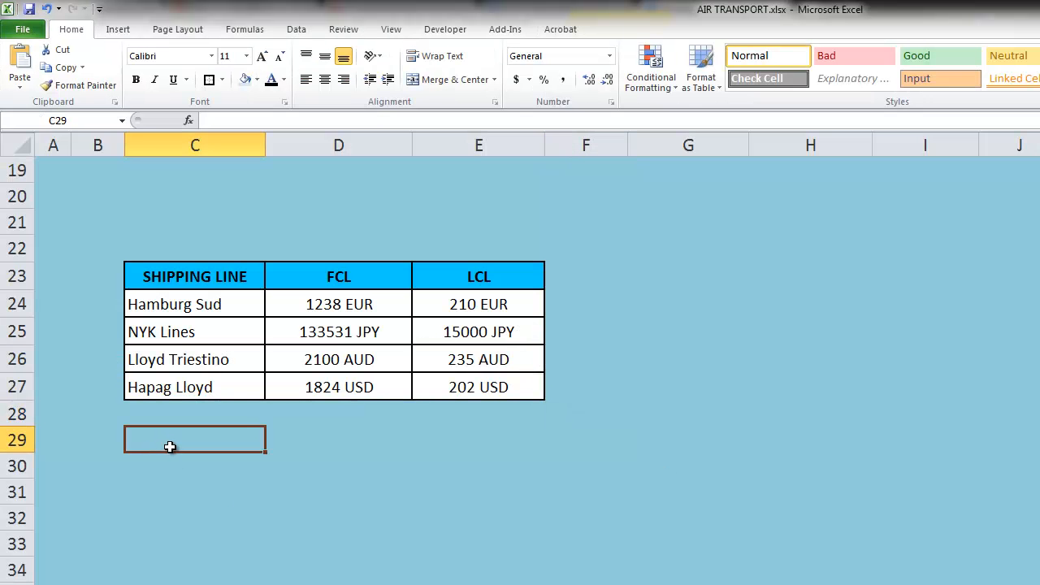
pyautogui.rightClick(174, 444)
pyautogui.click(203, 505)
pyautogui.click(717, 386)
pyautogui.scroll(1, 687, 446)
pyautogui.scroll(-2, 688, 447)
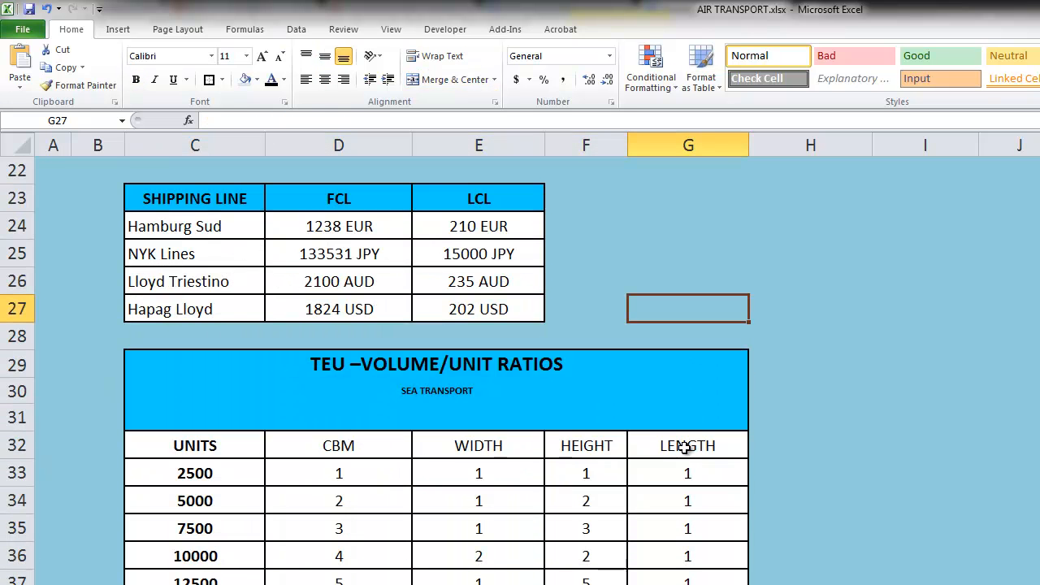
# - Format the Hamburg Sud FCL rate in D24 as Currency with the EUR symbol
pyautogui.click(383, 232)
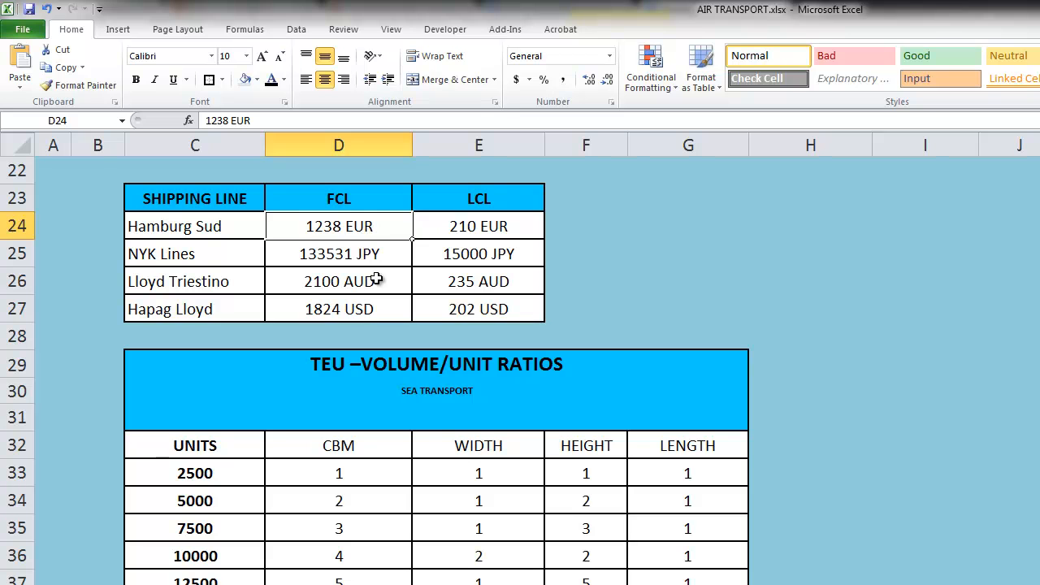
pyautogui.rightClick(347, 224)
pyautogui.click(398, 449)
pyautogui.moveTo(364, 271); pyautogui.dragTo(627, 207)
pyautogui.click(497, 229)
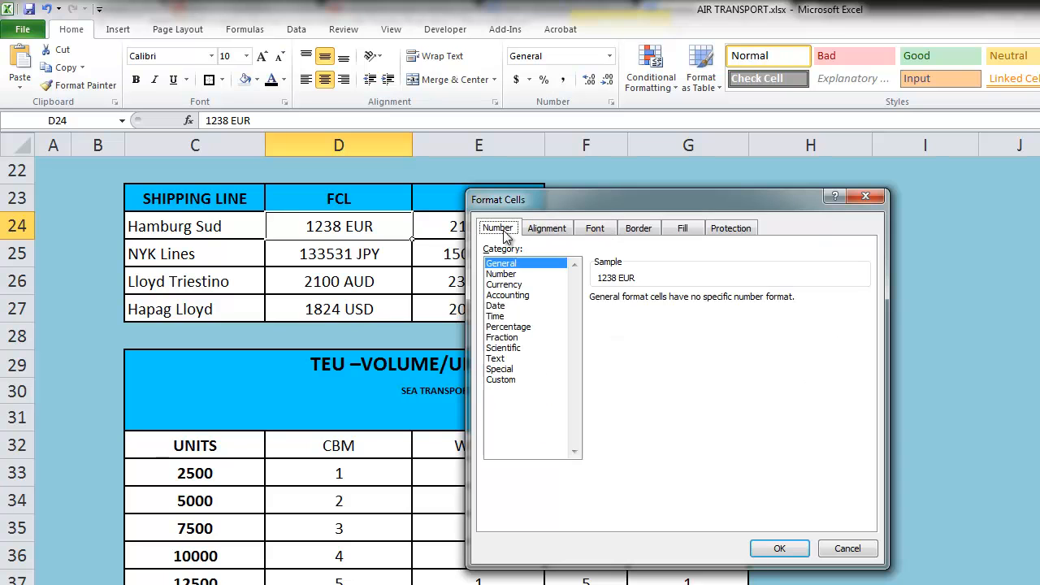
pyautogui.click(520, 306)
pyautogui.click(520, 284)
pyautogui.click(662, 320)
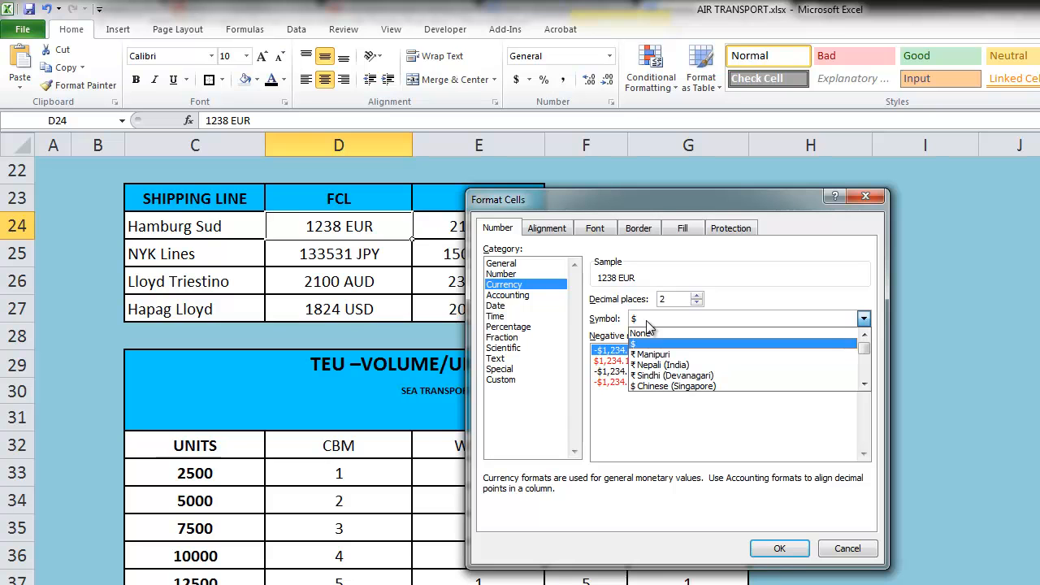
pyautogui.write('eur')
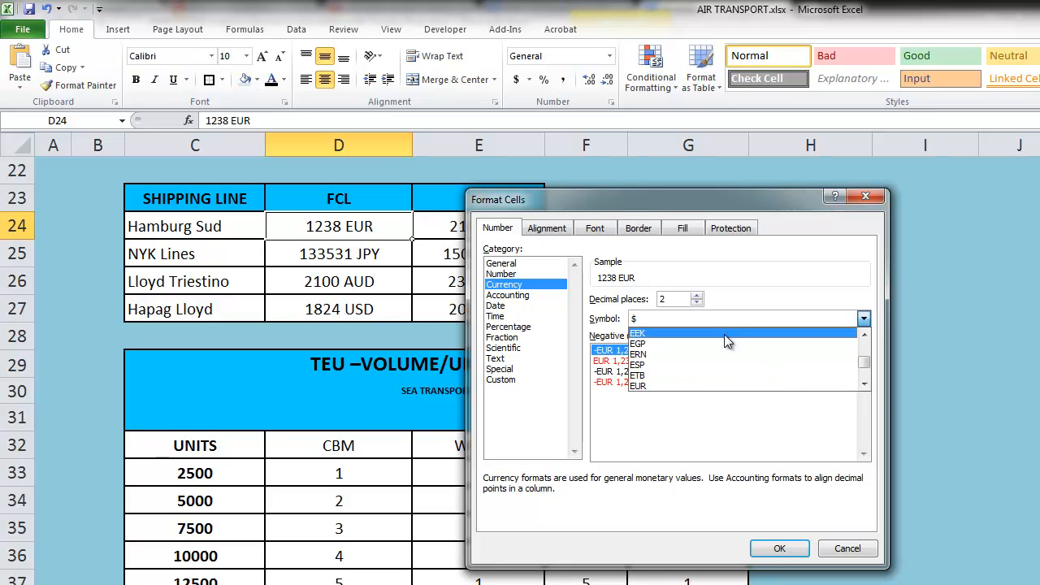
pyautogui.click(683, 386)
pyautogui.click(779, 548)
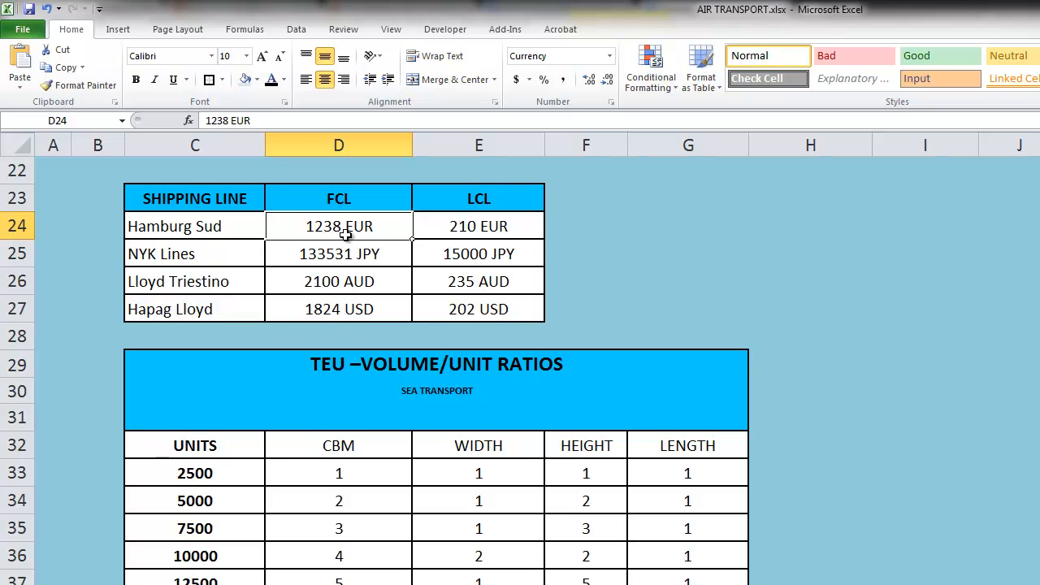
# - Re-enter the Hamburg Sud FCL rate in D24 as the plain number 1238
pyautogui.write('1238')
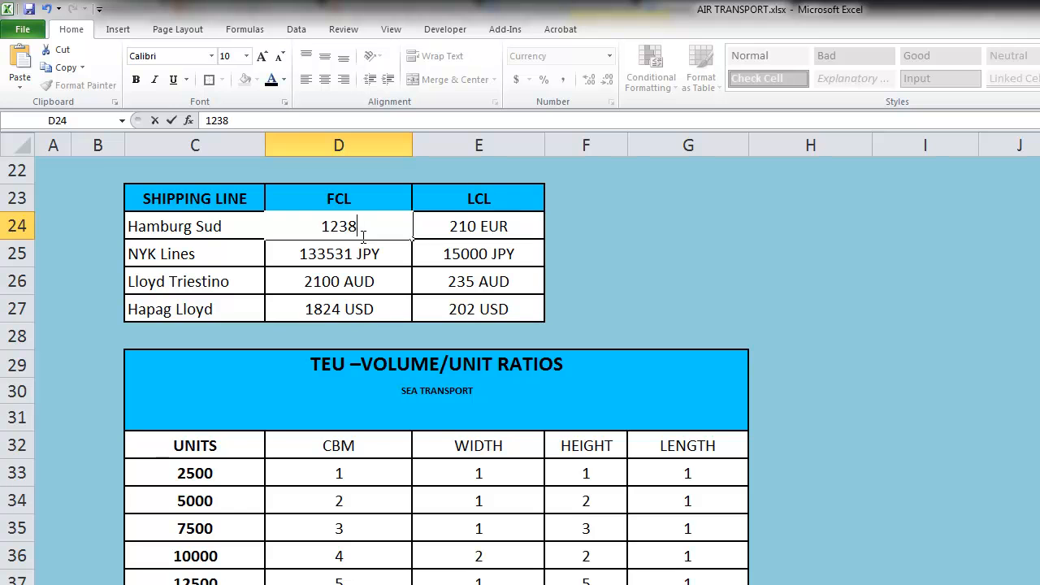
pyautogui.press('Return')
pyautogui.click(328, 226)
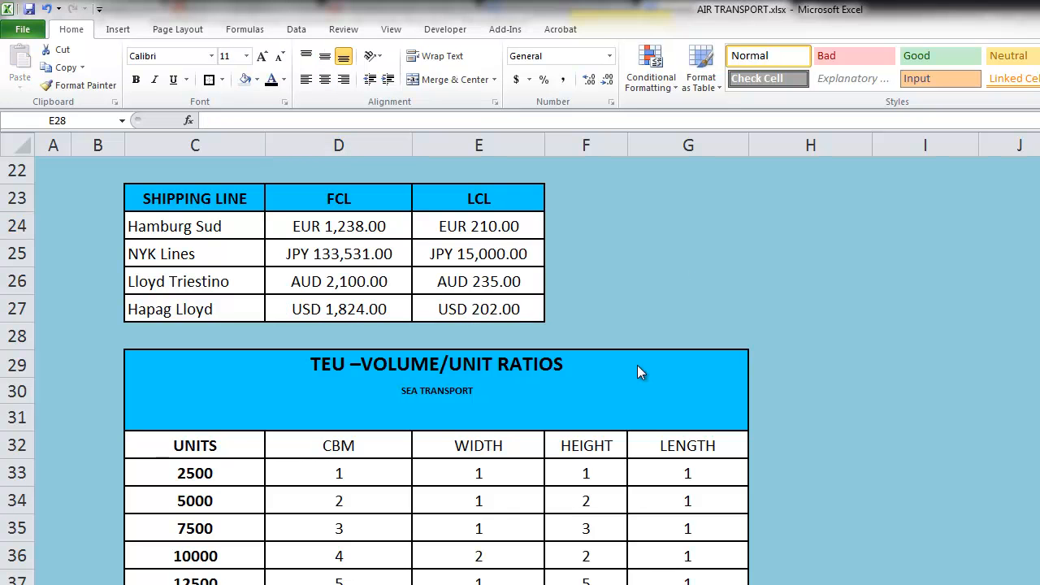
pyautogui.click(488, 336)
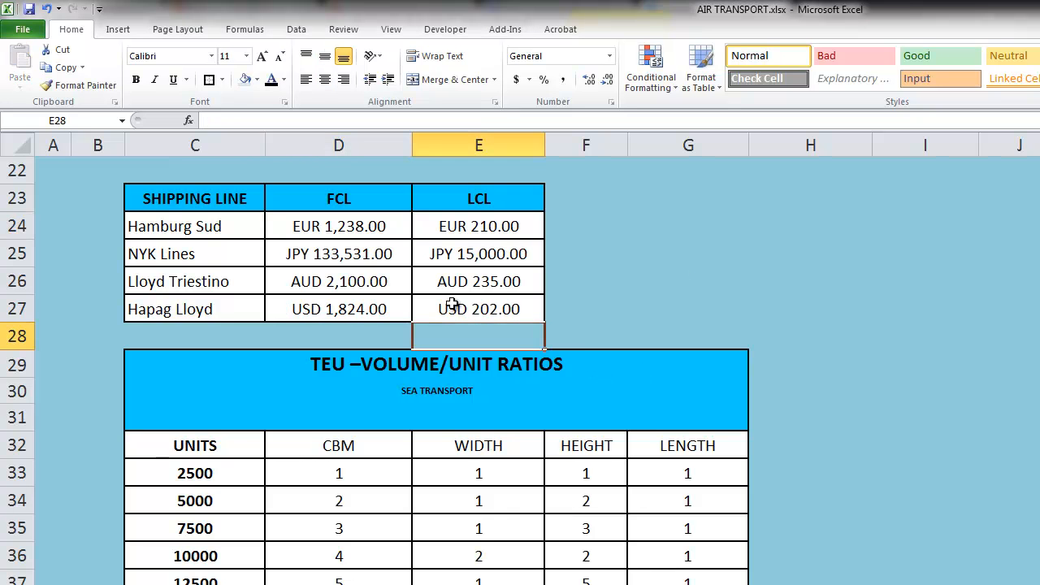
pyautogui.click(479, 231)
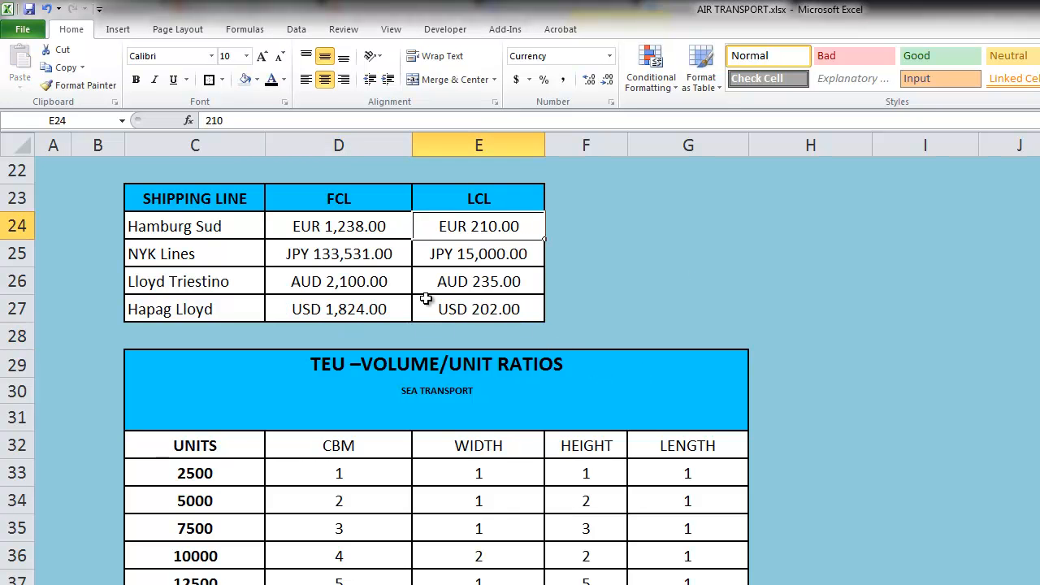
pyautogui.click(441, 332)
# - Unmerge the cells D42:G42 containing the text "10- CBM Full Container Load (FCL)"
pyautogui.scroll(-2, 441, 340)
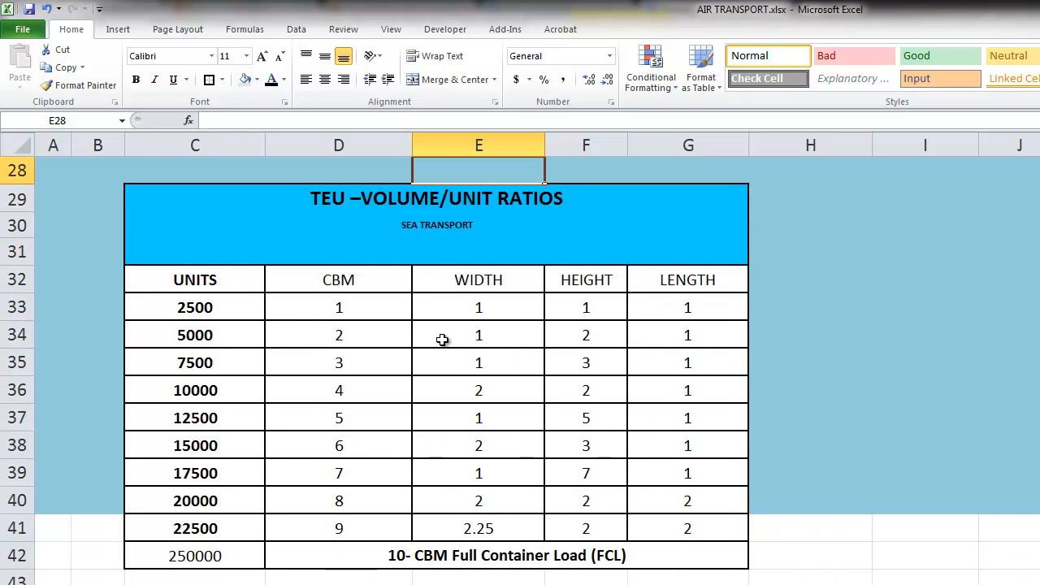
pyautogui.click(417, 503)
pyautogui.click(344, 553)
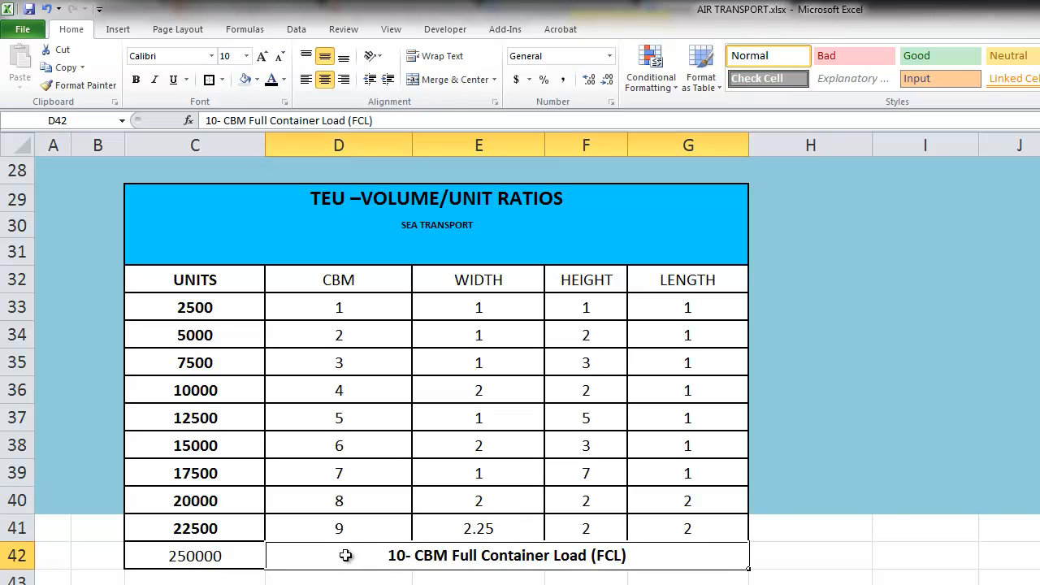
pyautogui.click(451, 79)
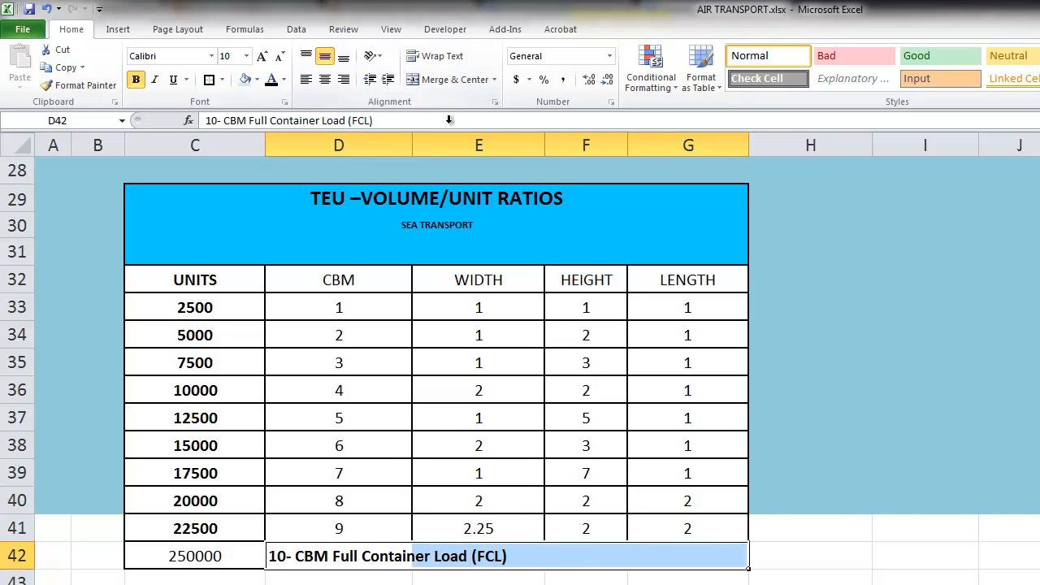
# - Replace the full container load text in D42 with the number 10
pyautogui.click(542, 555)
pyautogui.click(340, 555)
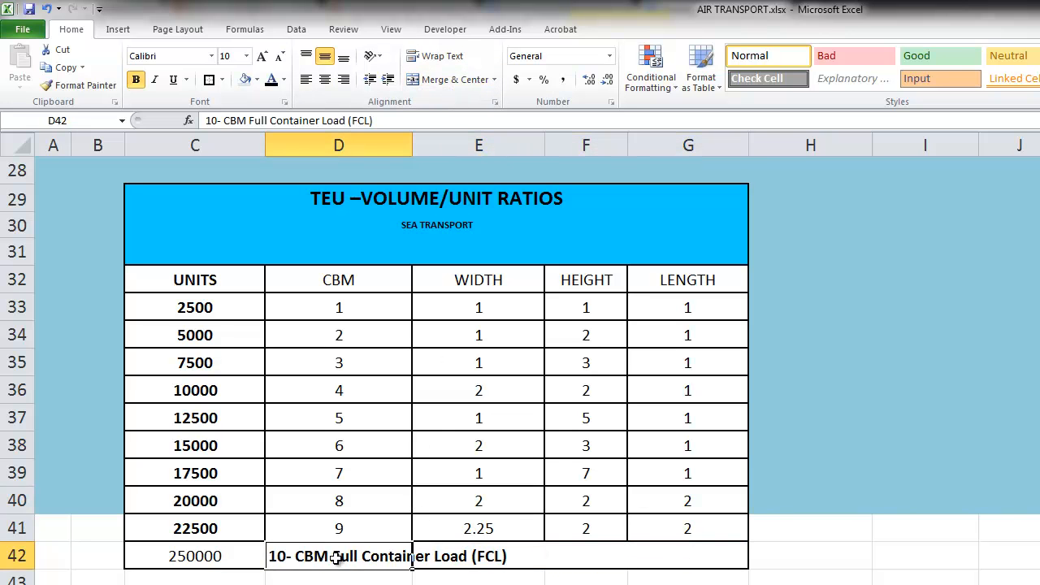
pyautogui.press('Left')
pyautogui.press('Right')
pyautogui.write('10')
pyautogui.press('Return')
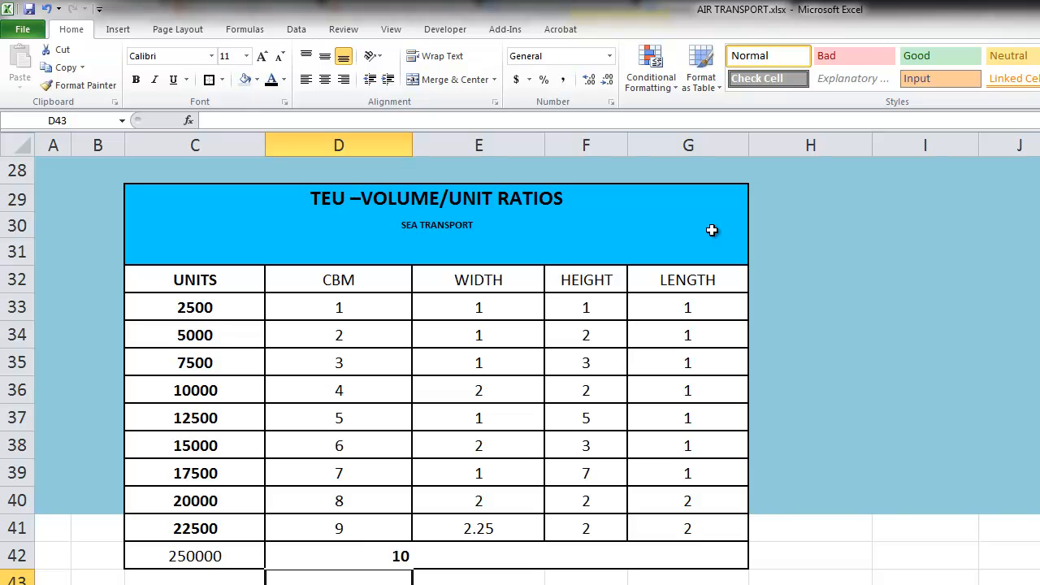
# - Try to define a range name for the UNITS values in C33:C42
pyautogui.press('Up')
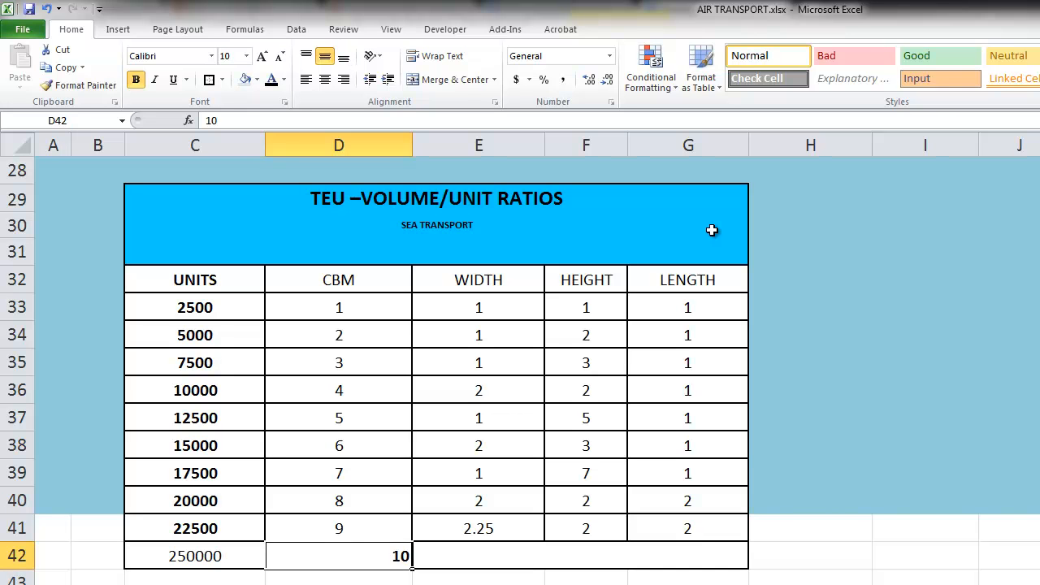
pyautogui.press('Left')
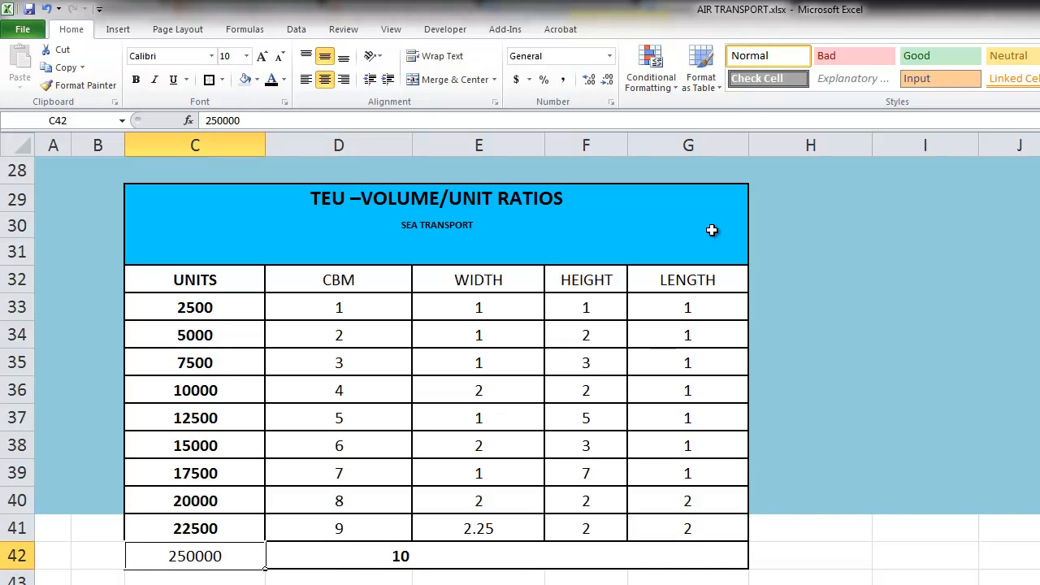
pyautogui.press('Up')
pyautogui.press('Up')
pyautogui.press('Up')
pyautogui.press('Up')
pyautogui.press('Up')
pyautogui.press('Up')
pyautogui.press('Up')
pyautogui.press('Up')
pyautogui.press('Up')
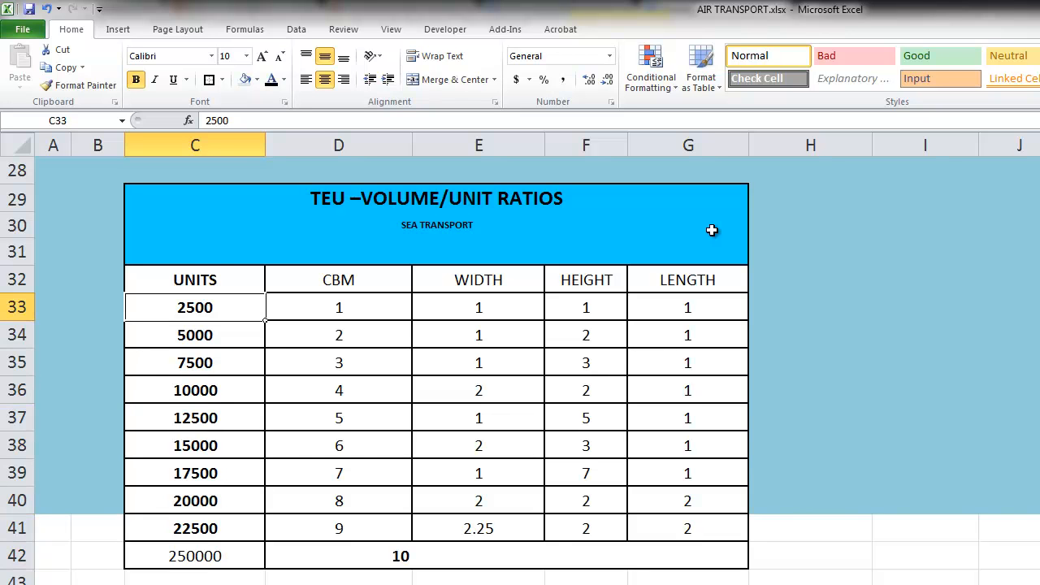
pyautogui.hotkey('shift', 'Down')
pyautogui.hotkey('shift', 'Down')
pyautogui.hotkey('shift', 'Down')
pyautogui.hotkey('shift', 'Down')
pyautogui.hotkey('shift', 'Down')
pyautogui.hotkey('shift', 'Down')
pyautogui.hotkey('shift', 'Down')
pyautogui.hotkey('shift', 'Down')
pyautogui.hotkey('shift', 'Down')
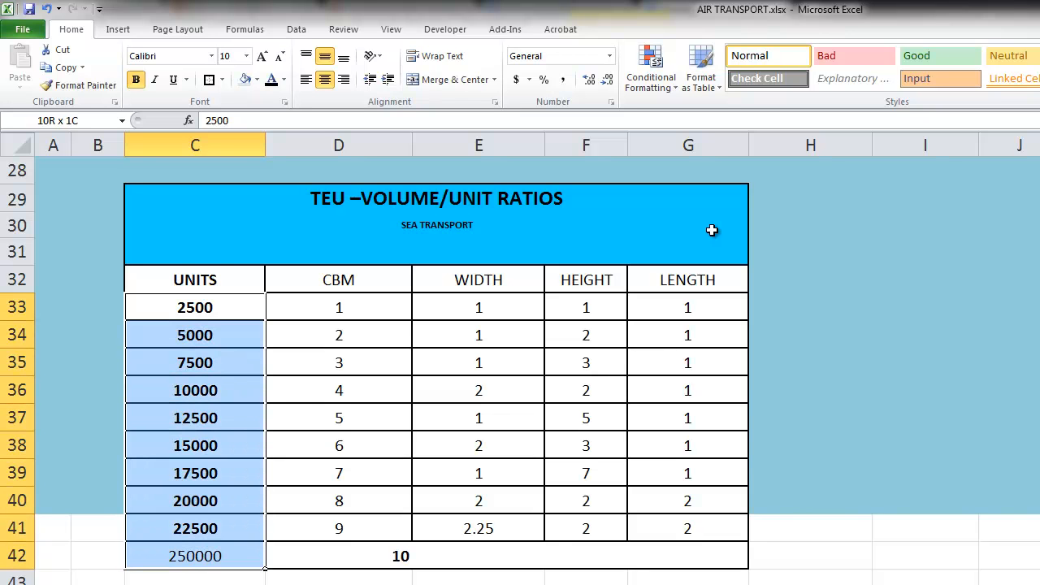
pyautogui.click(78, 120)
pyautogui.press('Return')
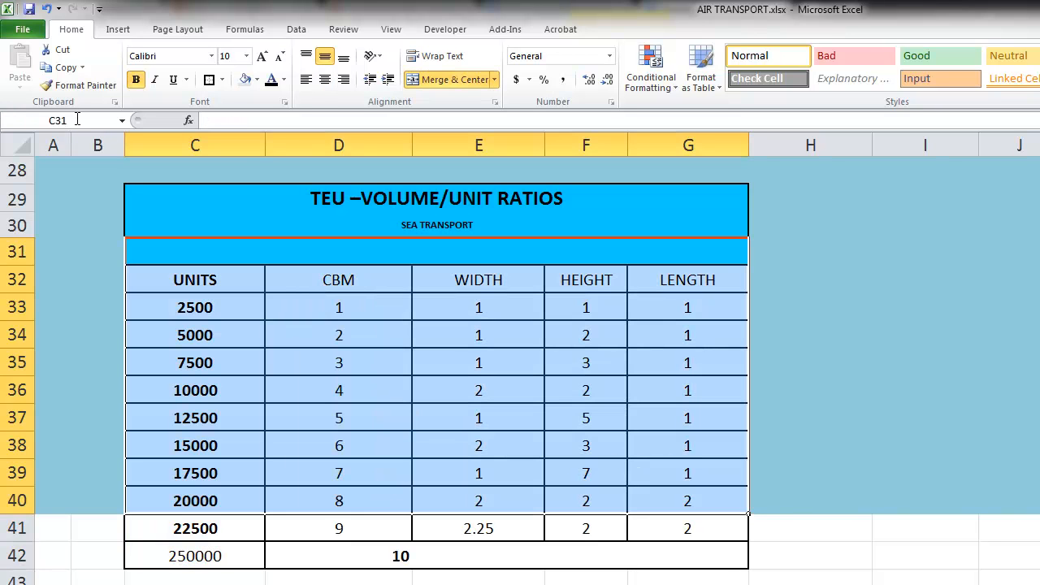
# - Name the UNITS range C33:C42 after checking the workbook's existing defined names
pyautogui.click(314, 331)
pyautogui.moveTo(204, 304); pyautogui.dragTo(219, 557)
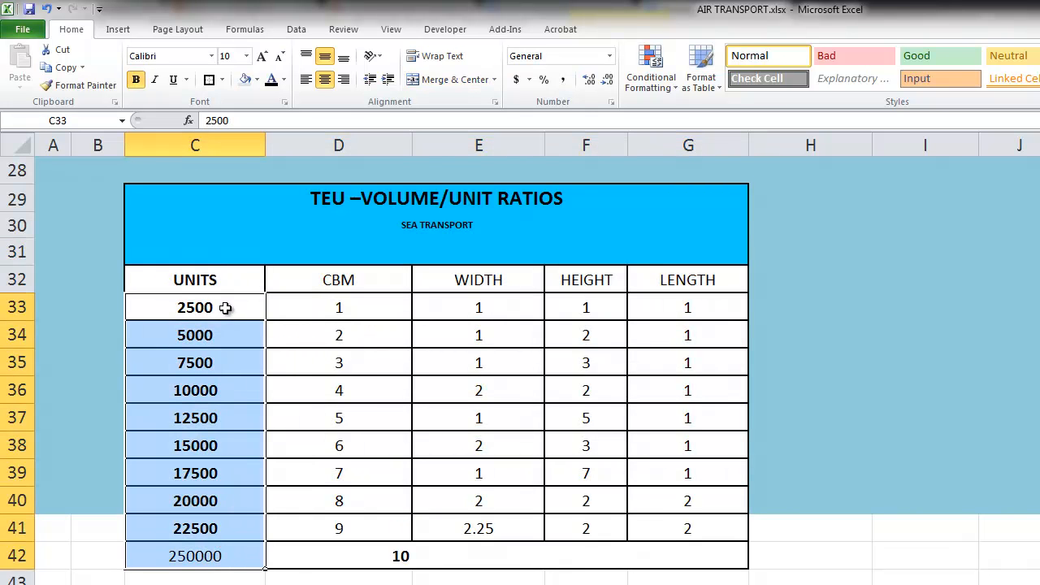
pyautogui.click(122, 122)
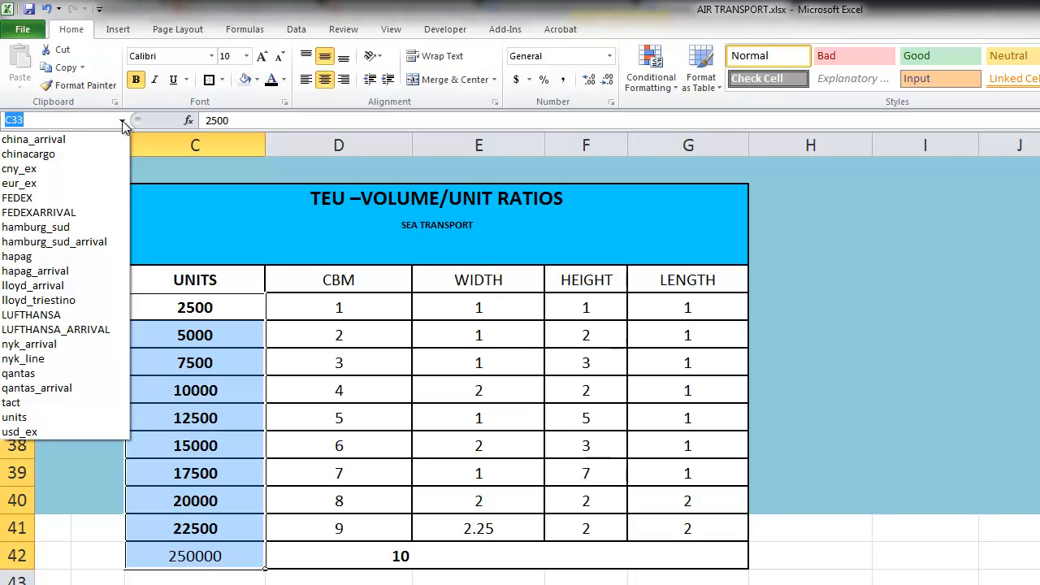
pyautogui.click(456, 286)
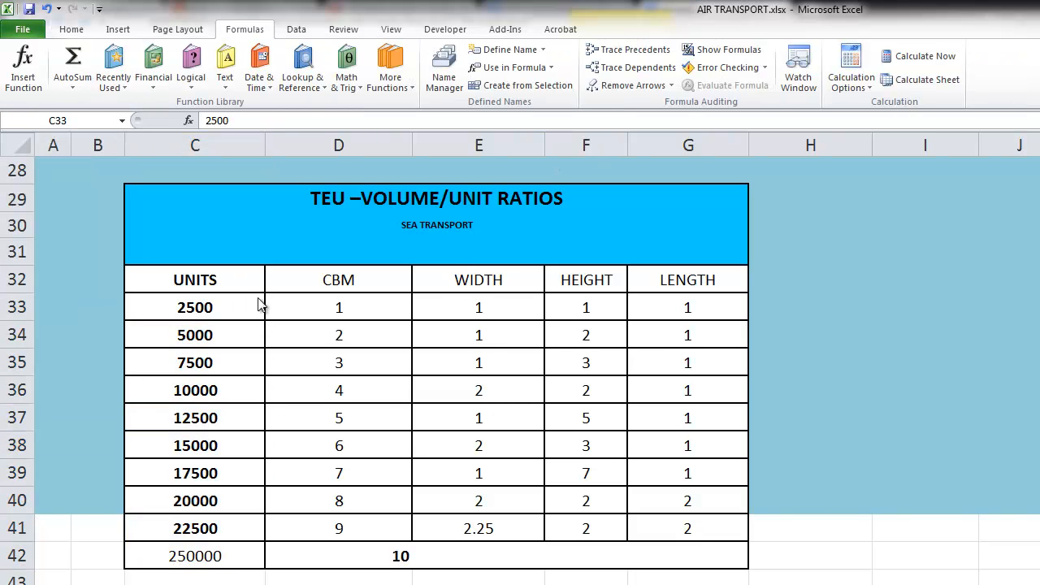
pyautogui.click(91, 120)
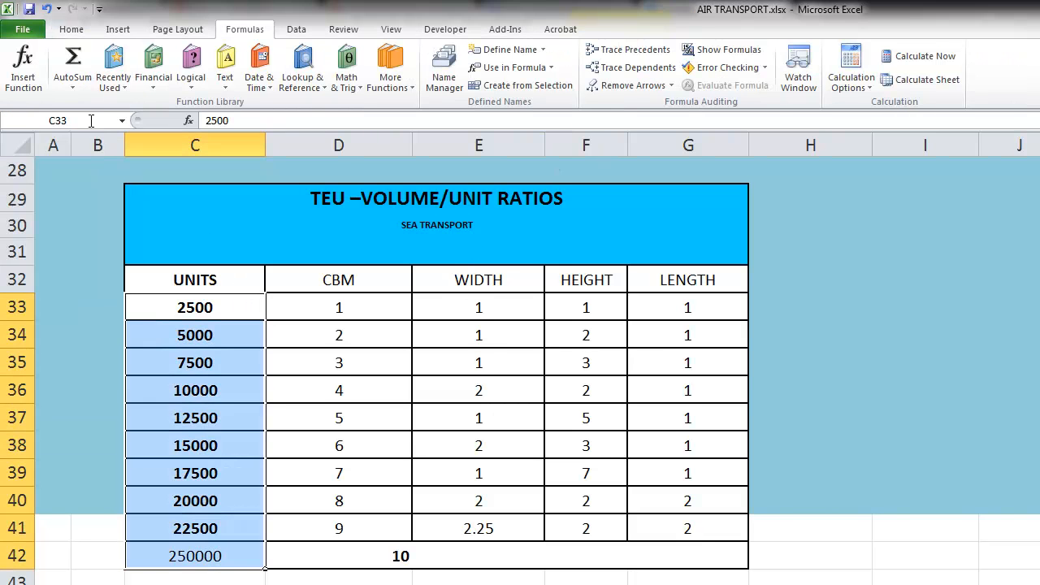
pyautogui.click(77, 122)
# - Enter the label "Units Required" in D4, beneath the delivery date prompt of the sea arrival calculator
pyautogui.click(505, 282)
pyautogui.scroll(8, 566, 465)
pyautogui.scroll(1, 589, 492)
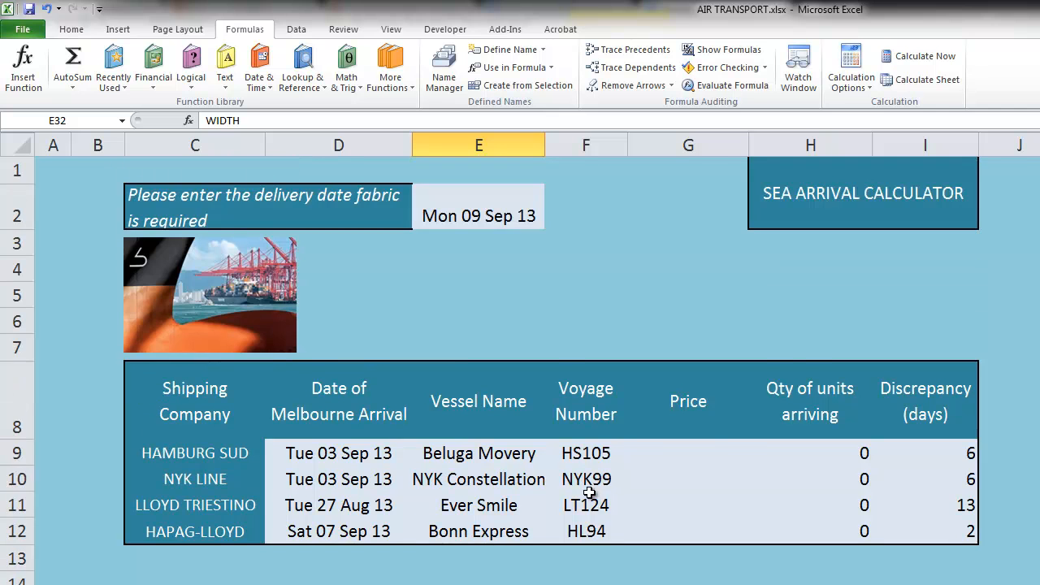
pyautogui.click(487, 272)
pyautogui.click(343, 277)
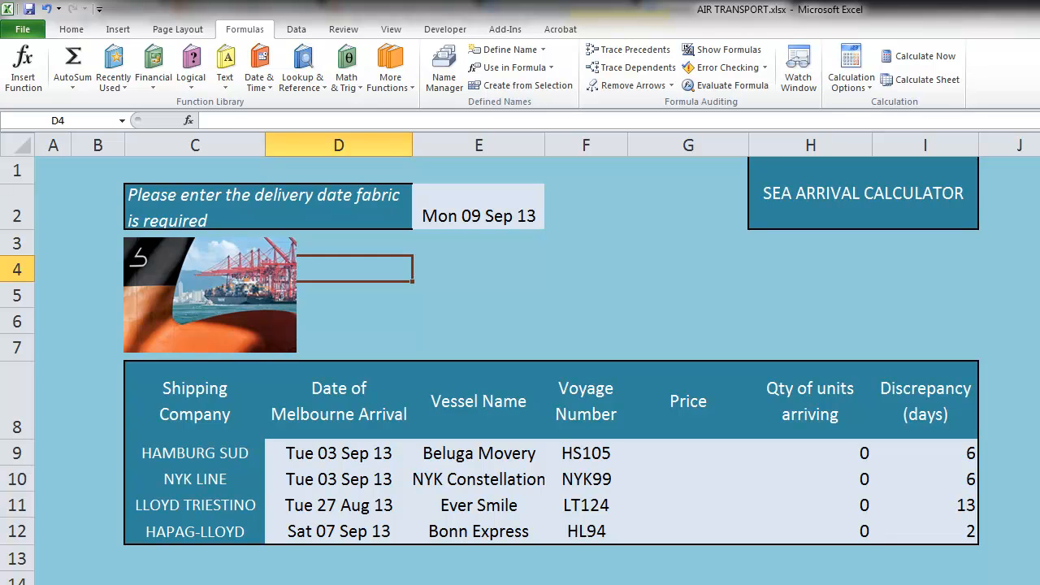
pyautogui.write('Units Required')
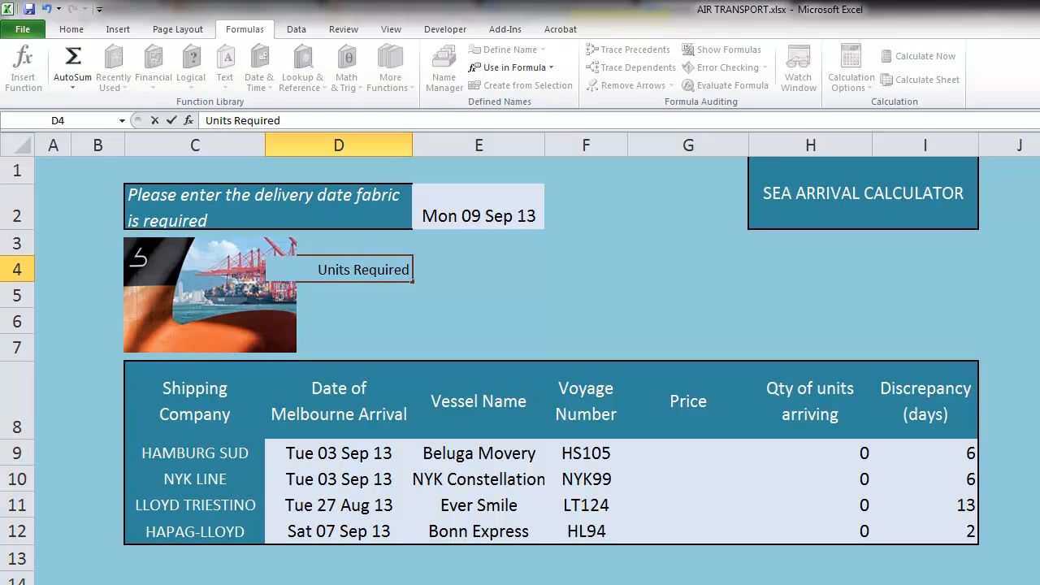
pyautogui.hotkey('ctrl', 'Return')
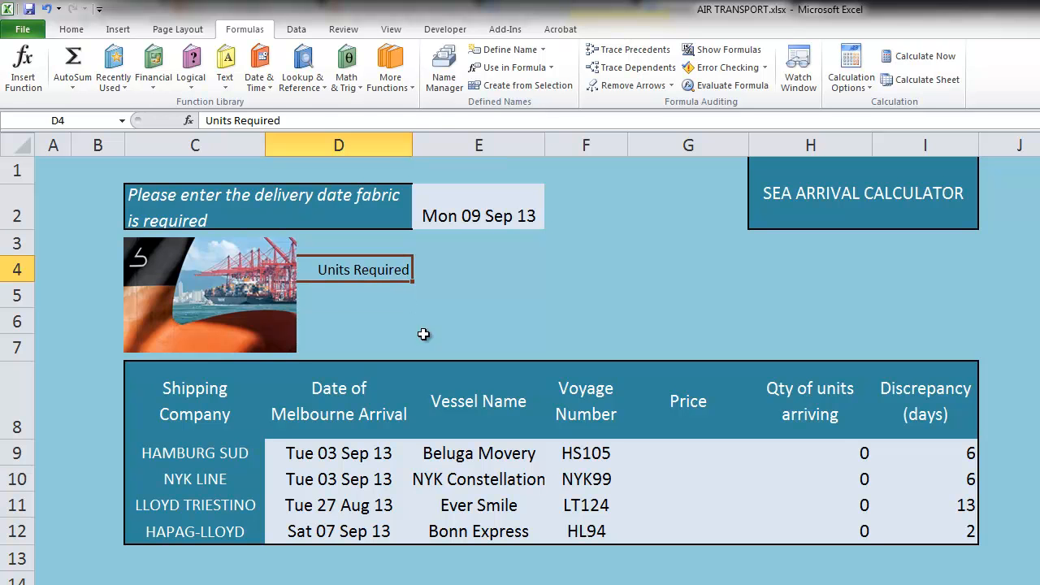
# - Try to copy the delivery date prompt's formatting onto the Units Required label in D4 and right-align it
pyautogui.click(310, 203)
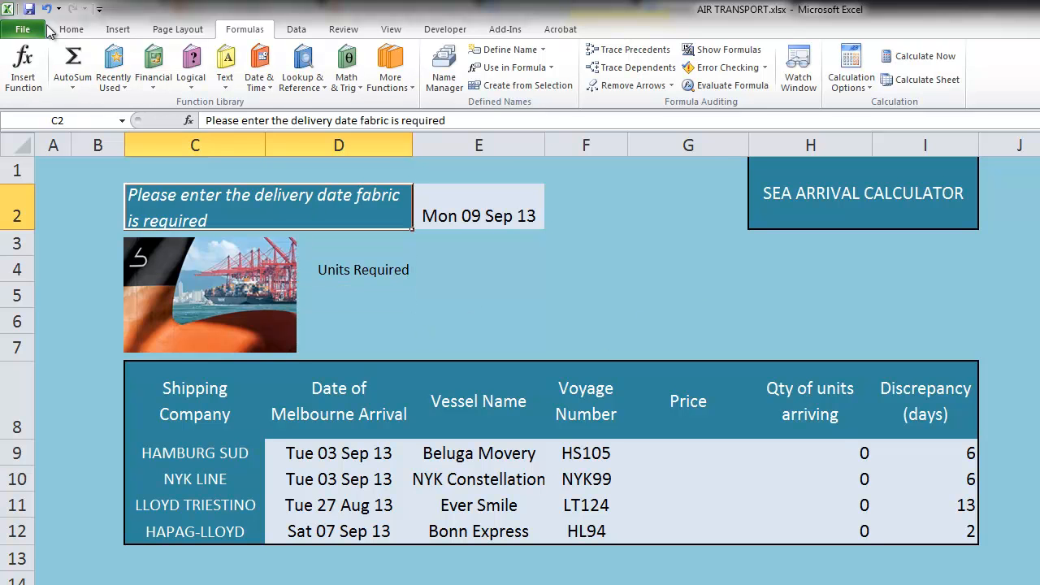
pyautogui.click(72, 30)
pyautogui.click(59, 89)
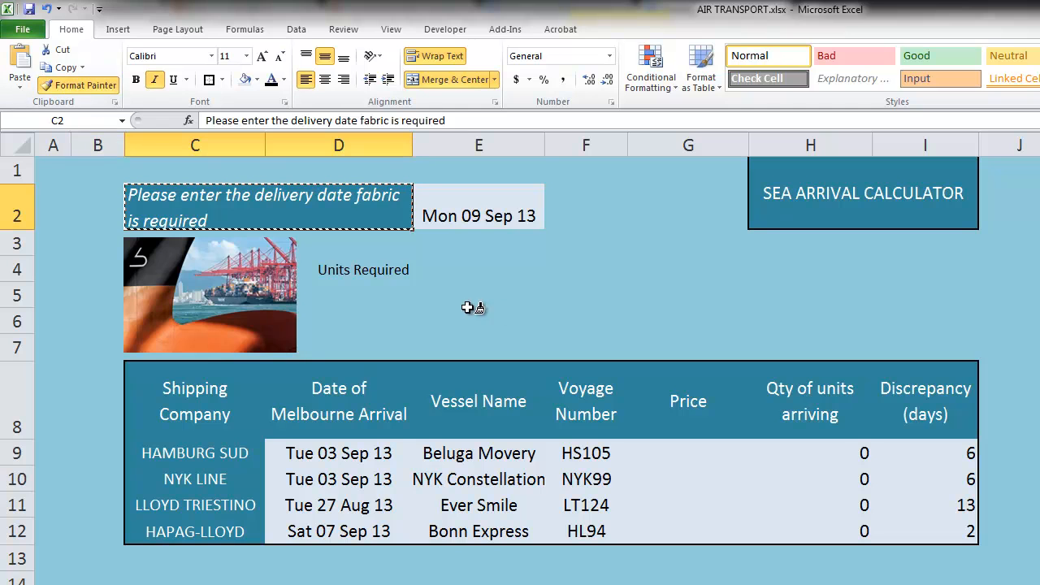
pyautogui.click(383, 269)
pyautogui.click(343, 80)
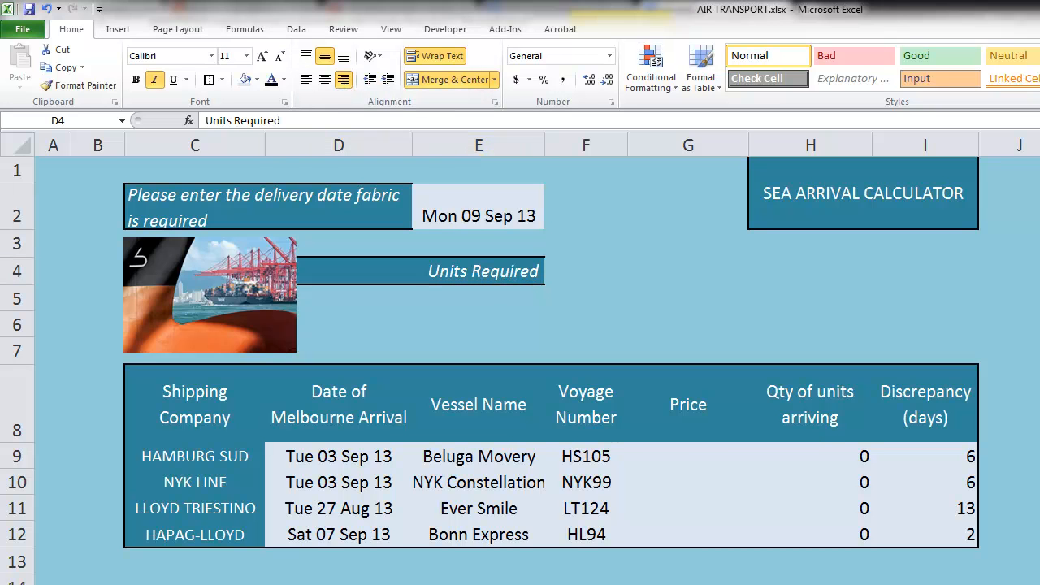
pyautogui.click(46, 10)
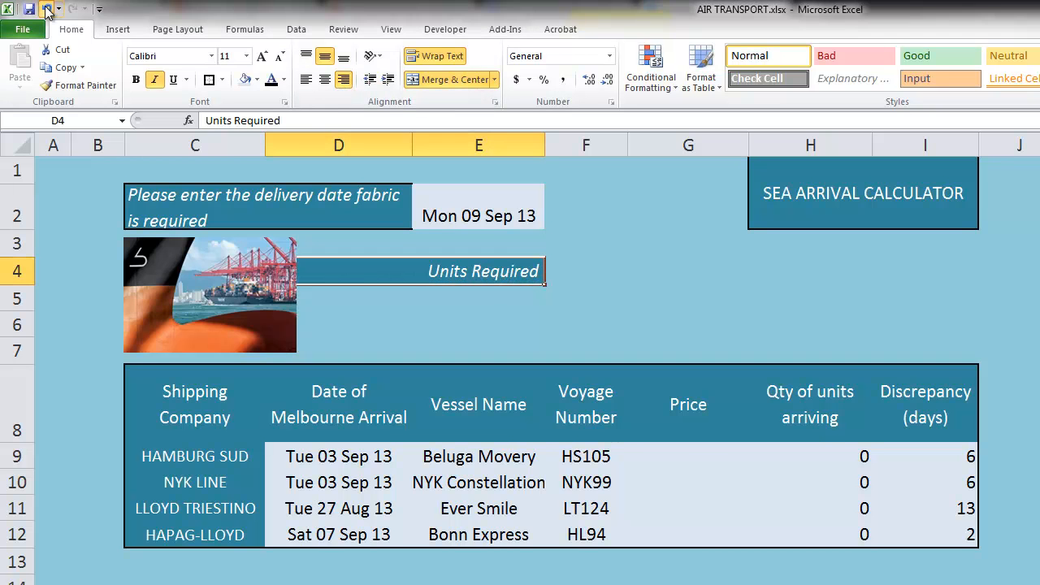
pyautogui.click(46, 10)
pyautogui.click(471, 327)
# - Give the Units Required label in D4 a dark teal fill and white text
pyautogui.click(374, 273)
pyautogui.click(257, 78)
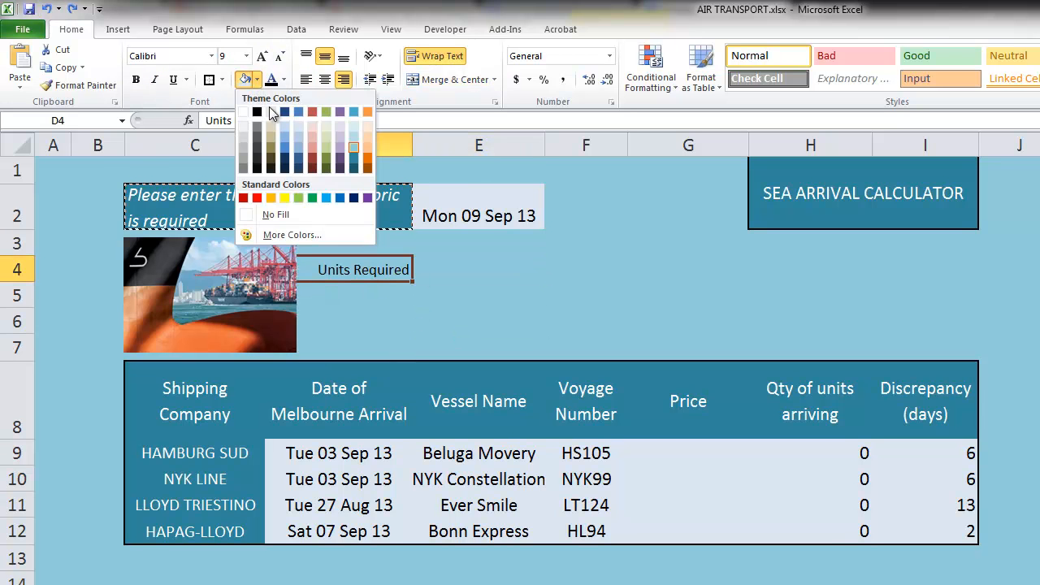
pyautogui.click(354, 163)
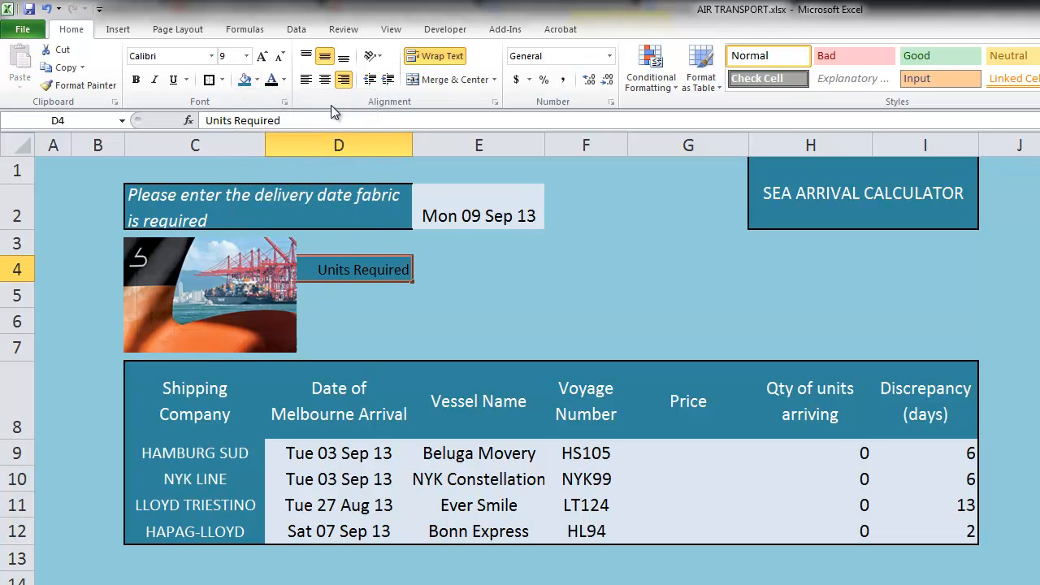
pyautogui.click(282, 79)
pyautogui.click(274, 132)
pyautogui.click(428, 241)
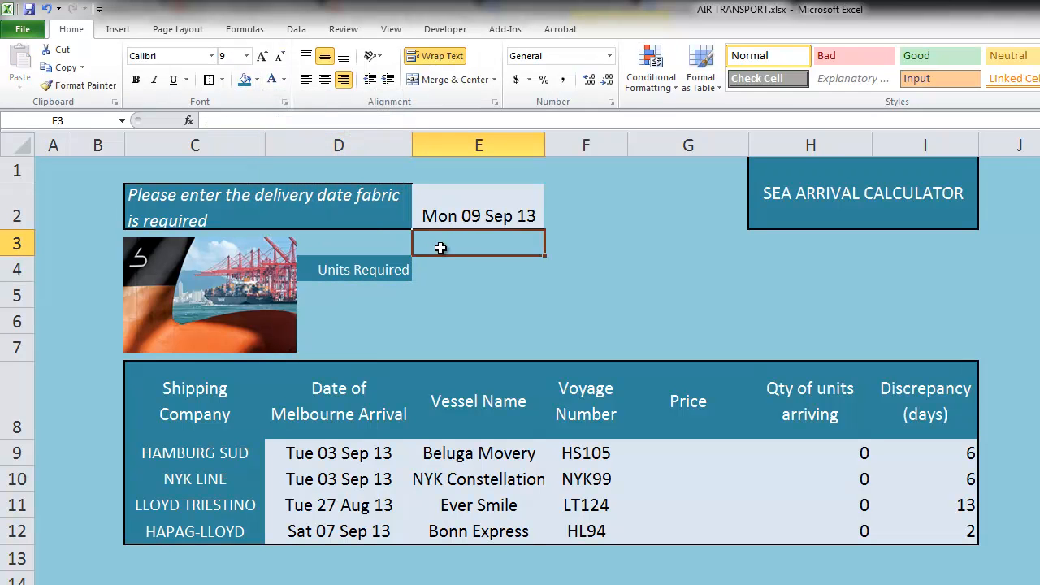
# - Add list data validation to E4, beside the Units Required label, using the UNITS named range as the source
pyautogui.click(471, 272)
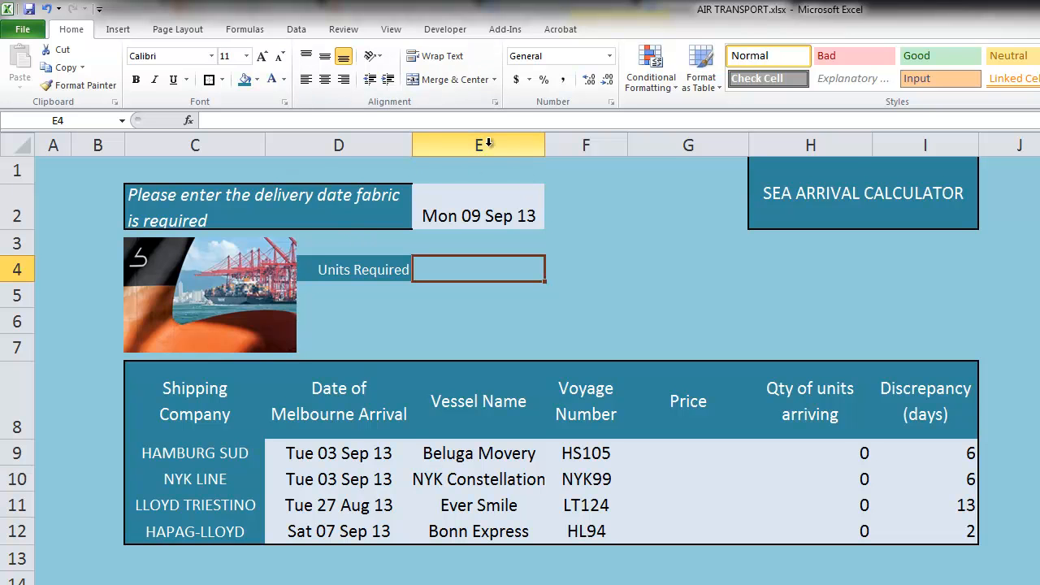
pyautogui.click(296, 29)
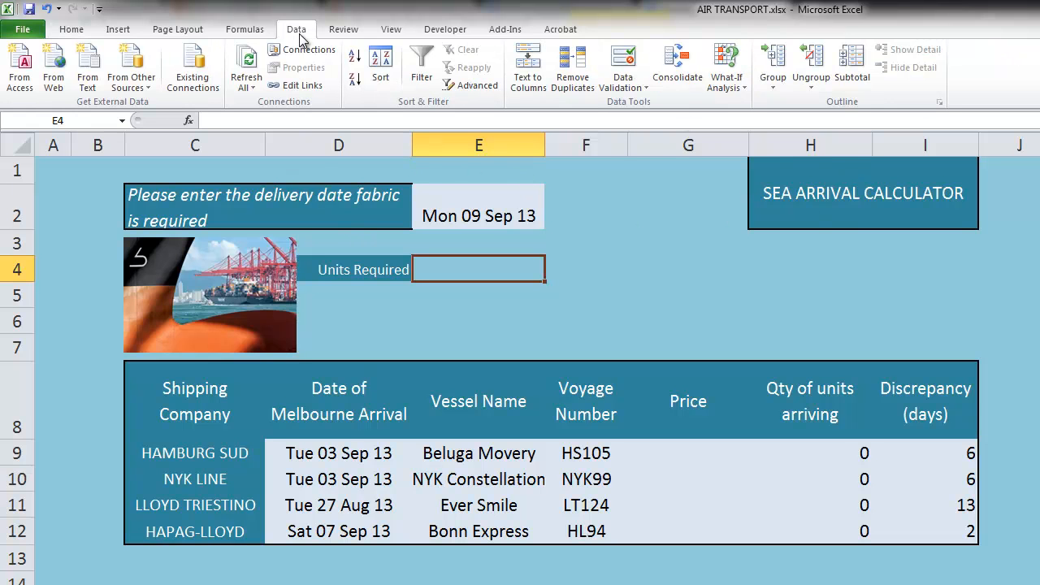
pyautogui.click(623, 81)
pyautogui.click(660, 105)
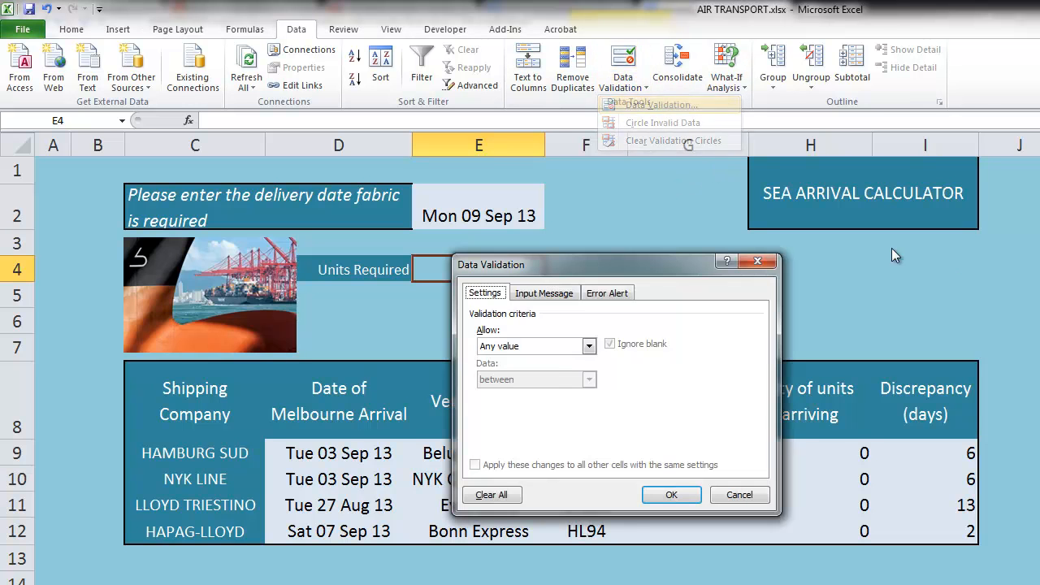
pyautogui.click(550, 349)
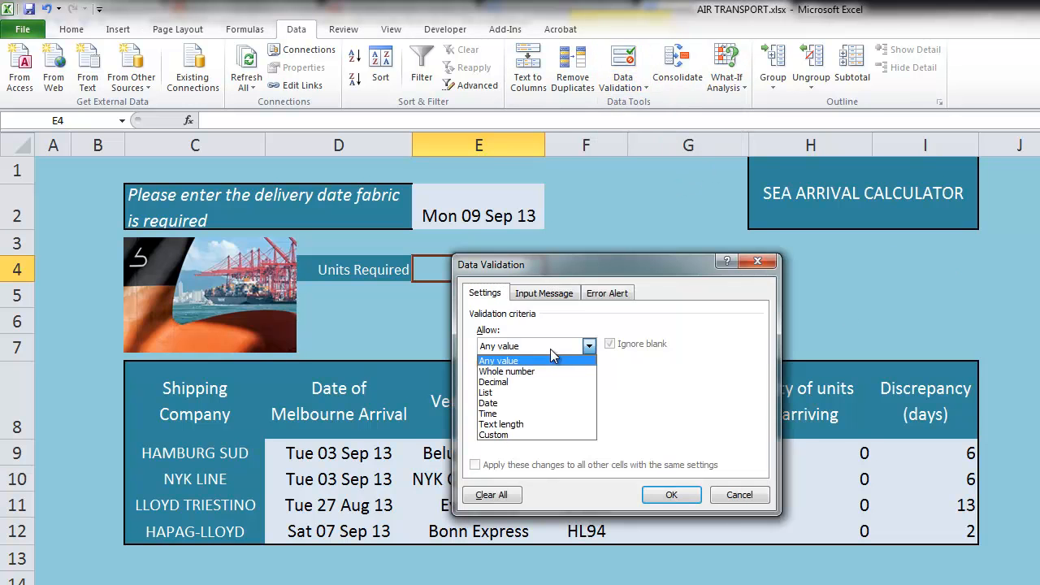
pyautogui.click(520, 392)
pyautogui.click(506, 412)
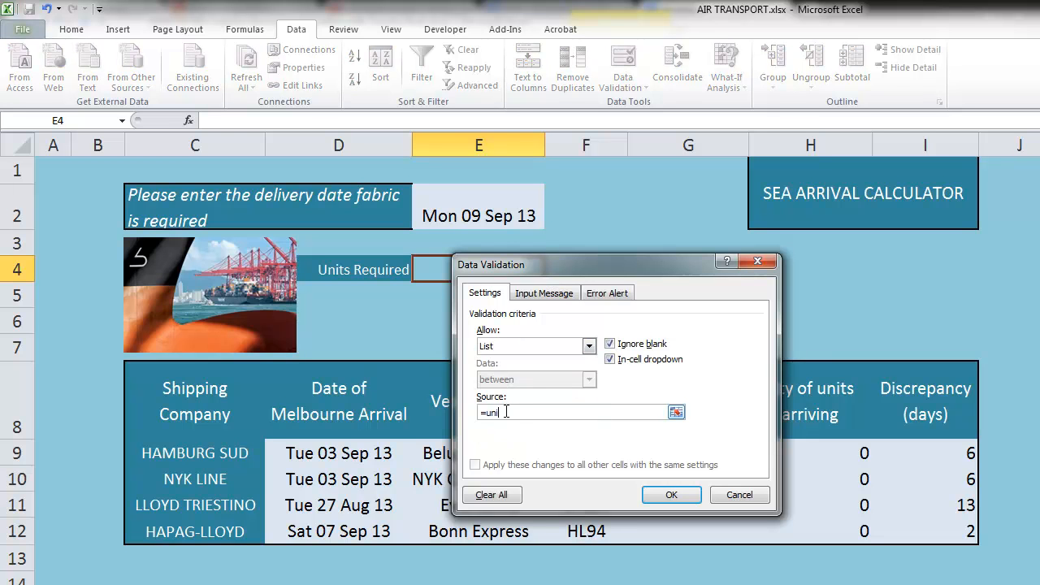
pyautogui.click(684, 496)
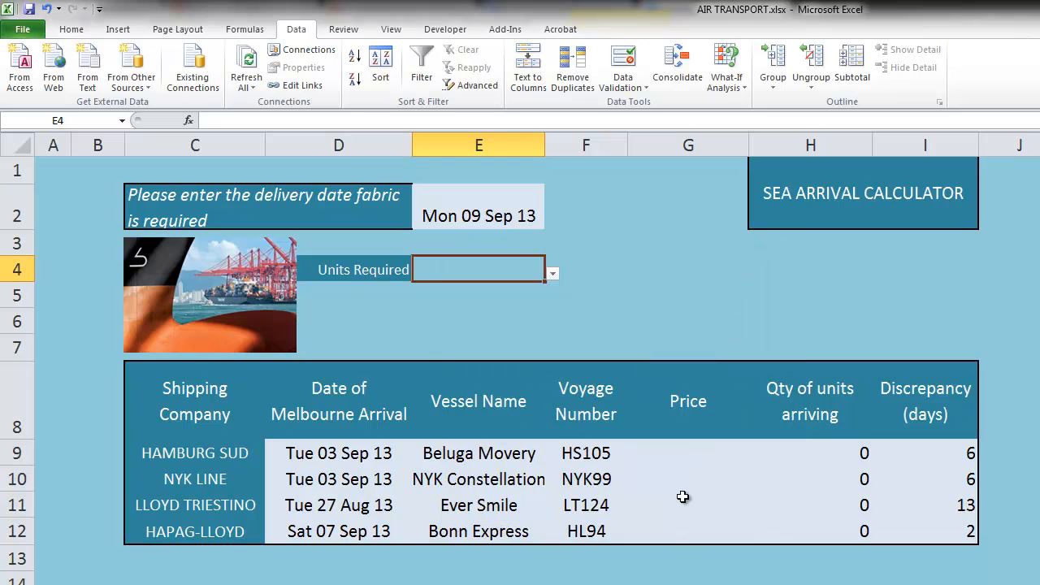
# - Test the quantity list in E4 with several values, including 7500, and set the units required to 10000
pyautogui.click(553, 276)
pyautogui.moveTo(541, 327)
pyautogui.mouseDown()
pyautogui.moveTo(547, 387)
pyautogui.moveTo(550, 325)
pyautogui.mouseUp()
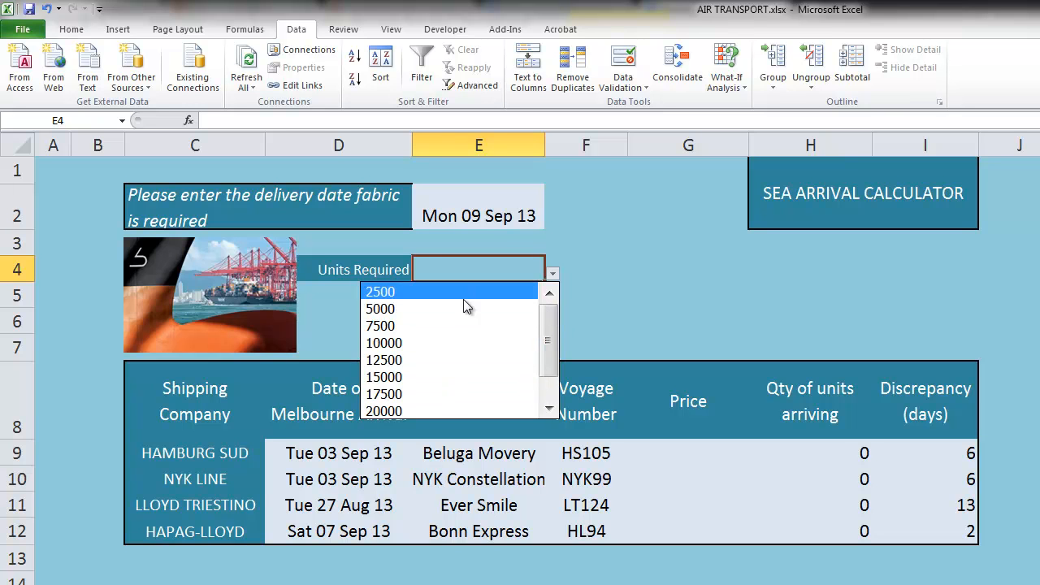
pyautogui.click(471, 325)
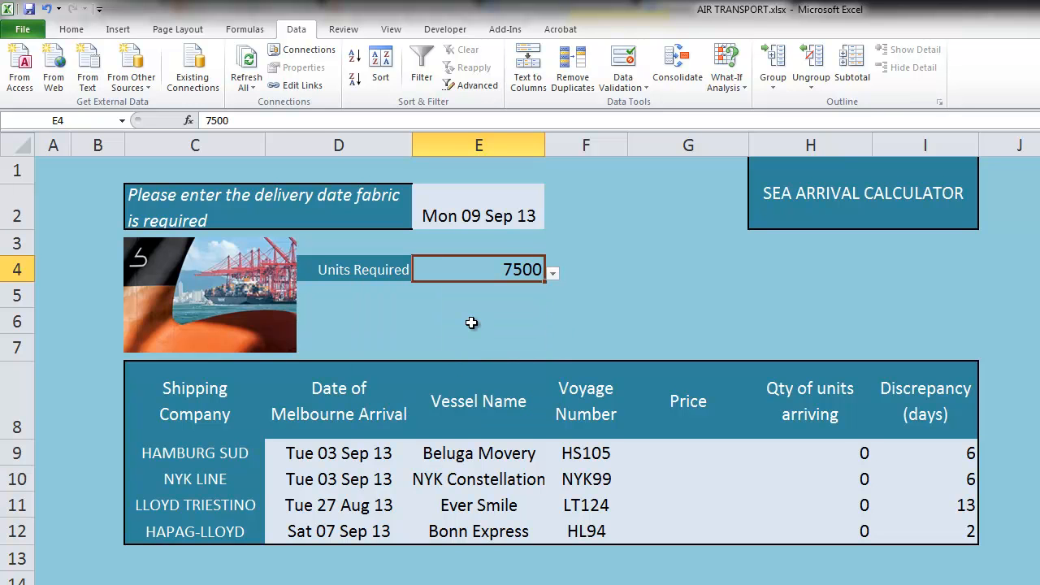
pyautogui.click(553, 275)
pyautogui.click(513, 378)
pyautogui.click(553, 273)
pyautogui.click(509, 312)
# - Fill the units quantity cell E4 with the light blue shade used for the delivery date cell
pyautogui.click(493, 272)
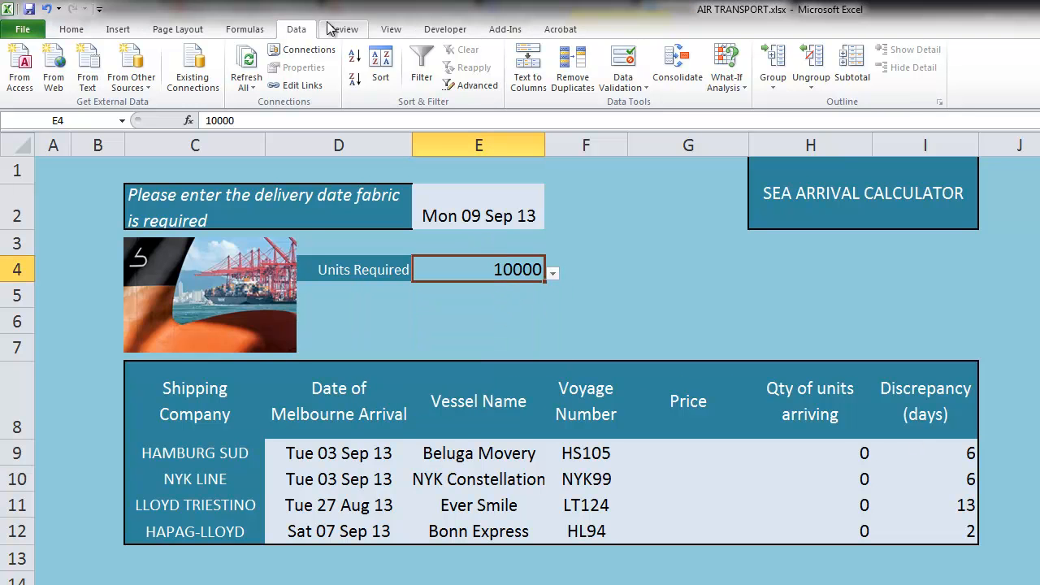
pyautogui.click(72, 30)
pyautogui.click(256, 79)
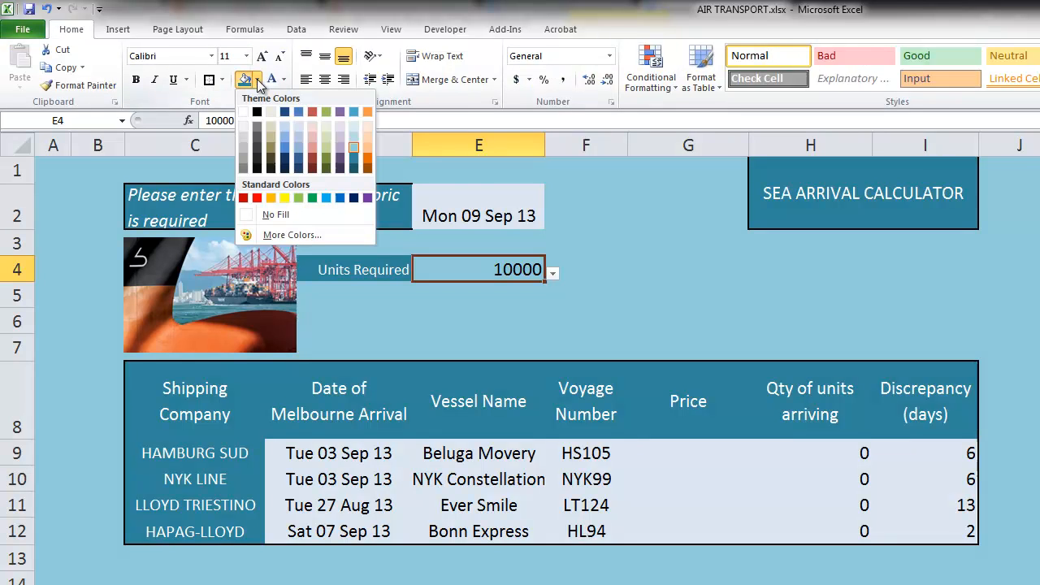
pyautogui.click(355, 129)
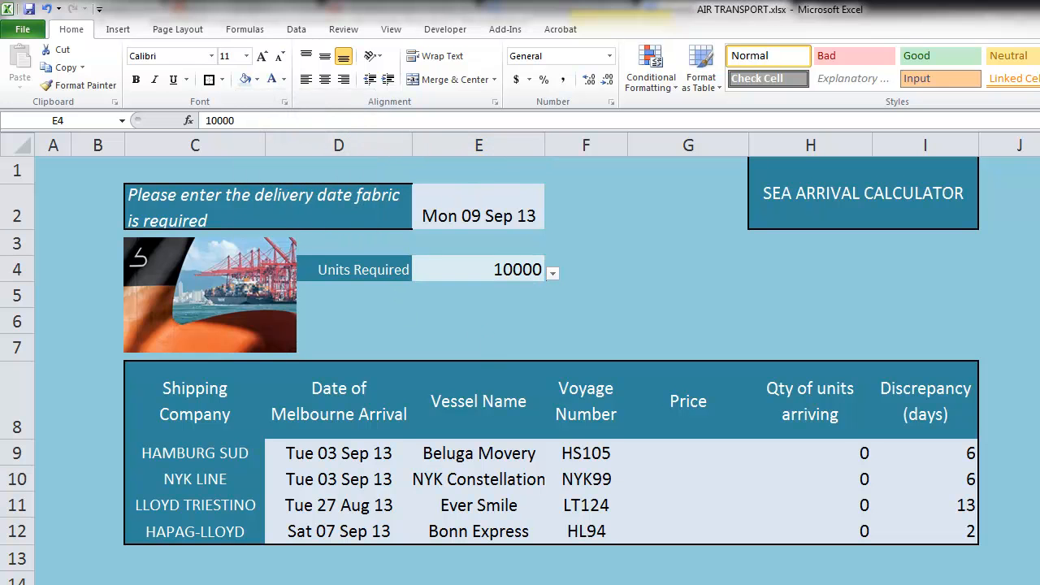
# - Enter the heading "CBM" in F23, next to the LCL column of the shipping line rates table
pyautogui.scroll(-5, 640, 361)
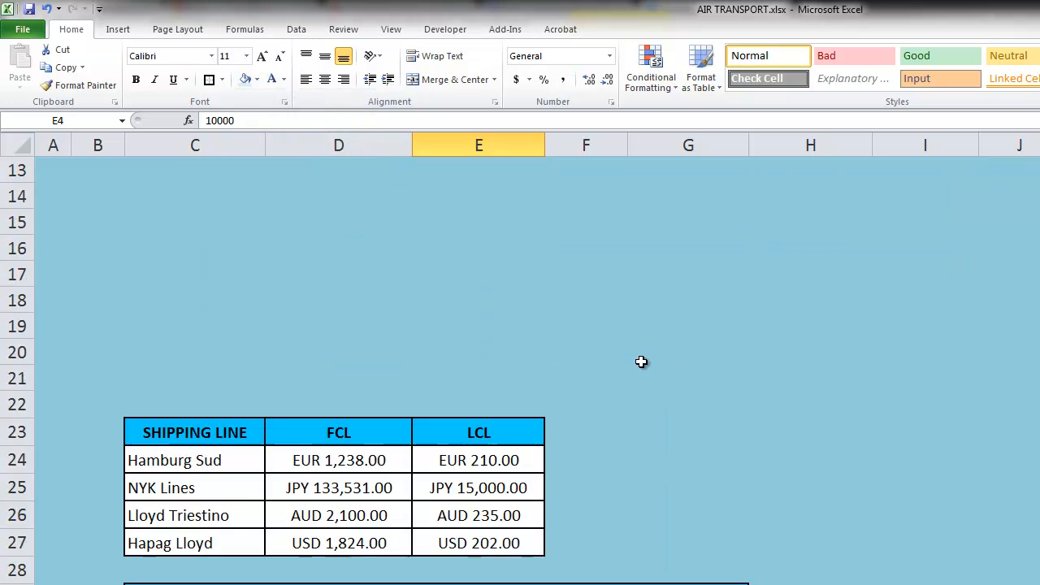
pyautogui.click(587, 355)
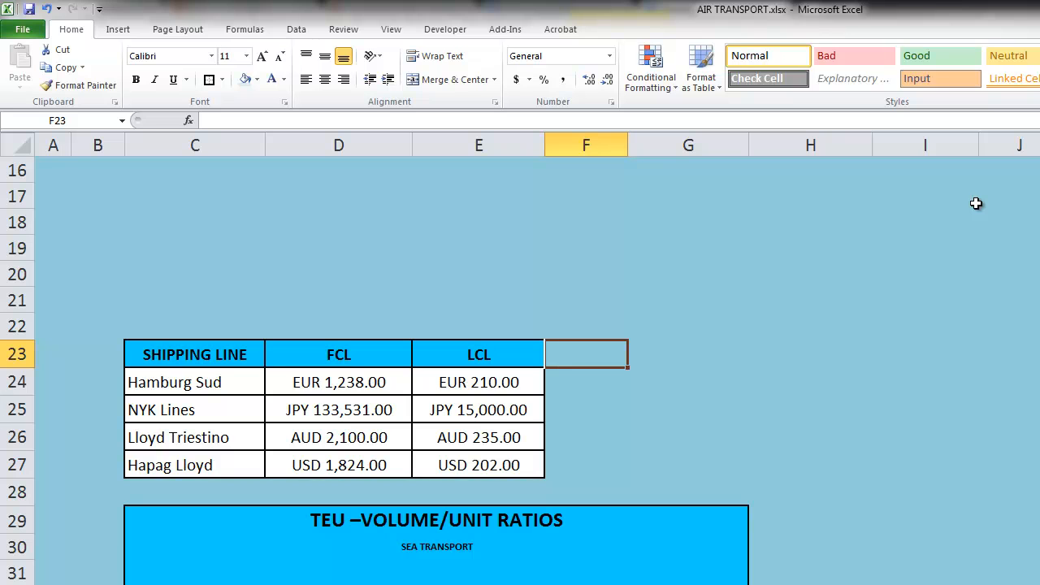
pyautogui.write('CBM')
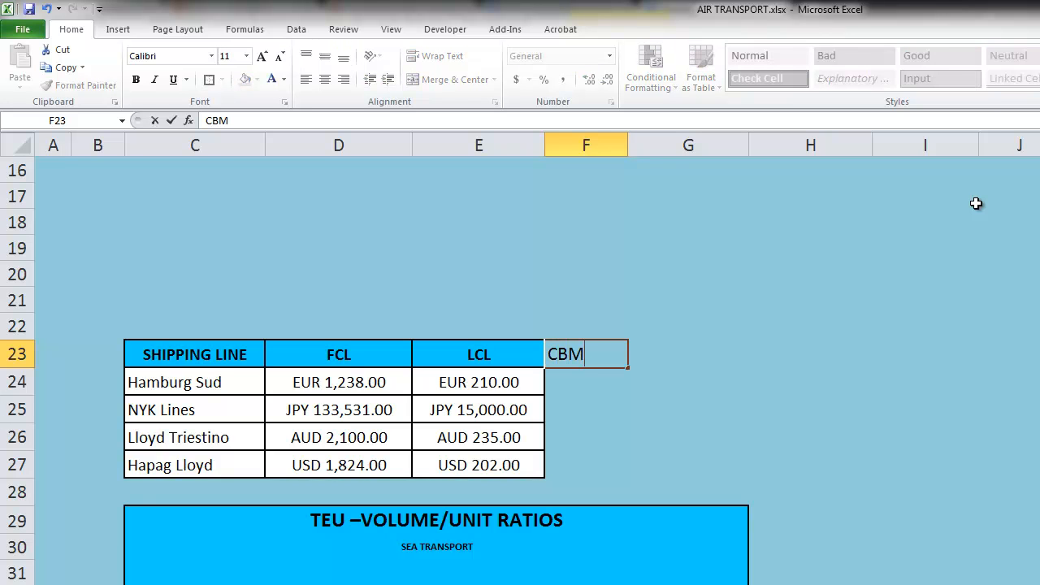
pyautogui.press('Return')
pyautogui.press('Up')
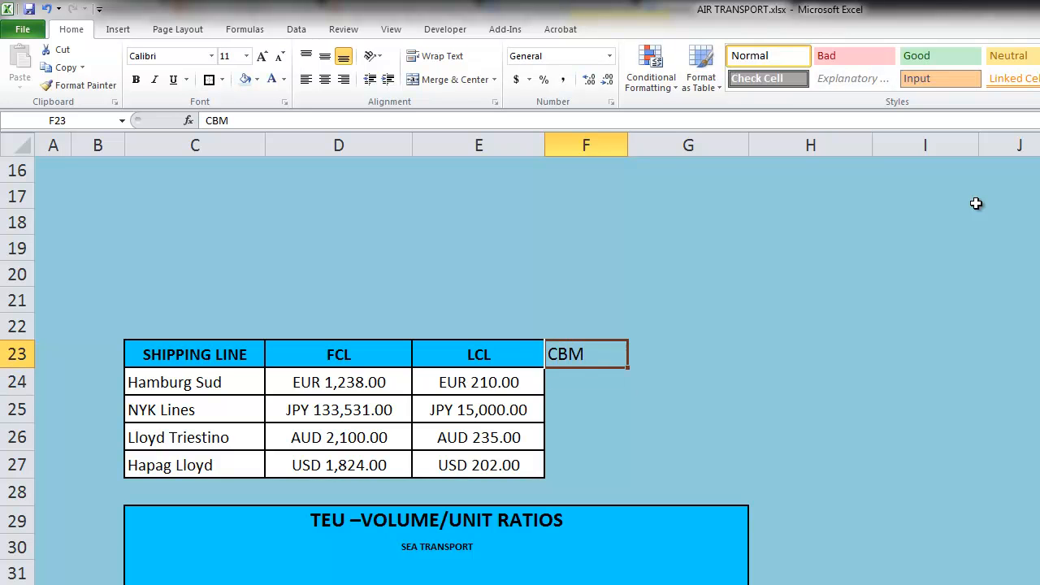
pyautogui.press('Down')
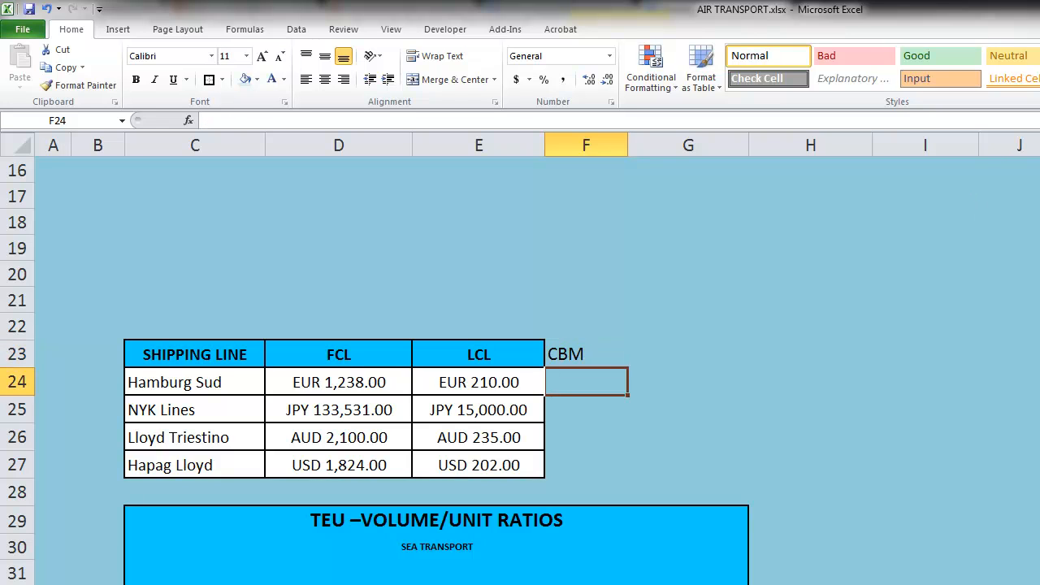